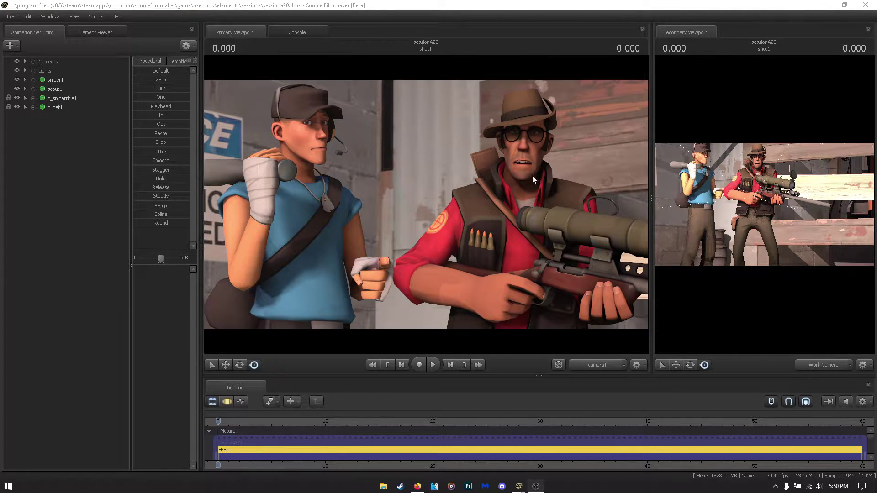
Step: Switch the timeline to the Motion Editor and disable the lighting in the primary viewport
{"action": "left_click", "coordinate": [227, 402]}
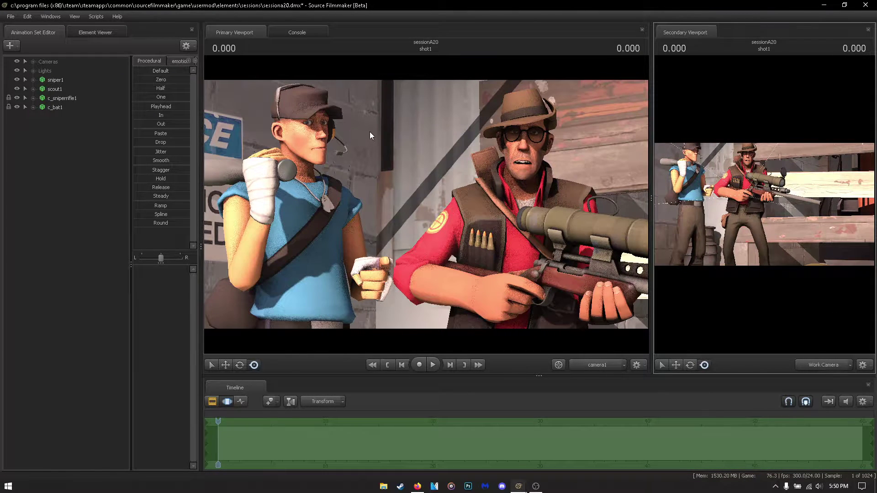
{"action": "right_click", "coordinate": [369, 132]}
{"action": "left_click", "coordinate": [401, 157]}
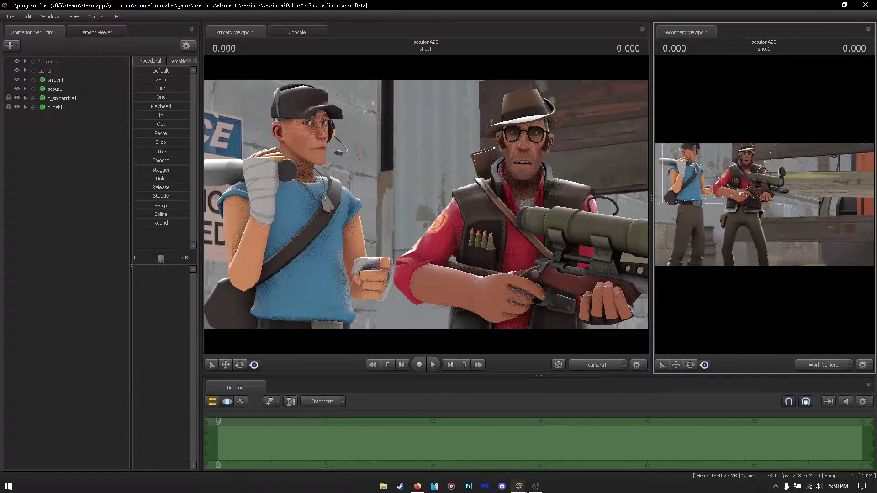
{"action": "key", "text": "alt"}
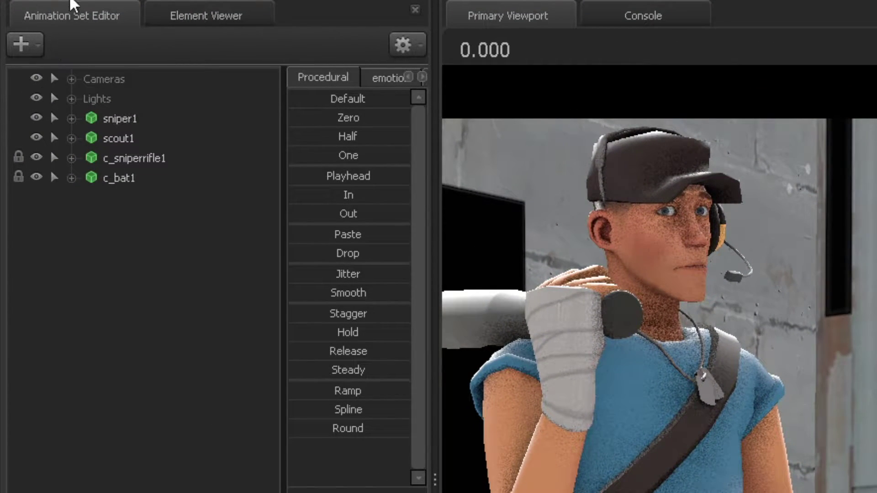
Step: Remove the default hat from scout1 by setting its hat body group to <none>
{"action": "right_click", "coordinate": [128, 142]}
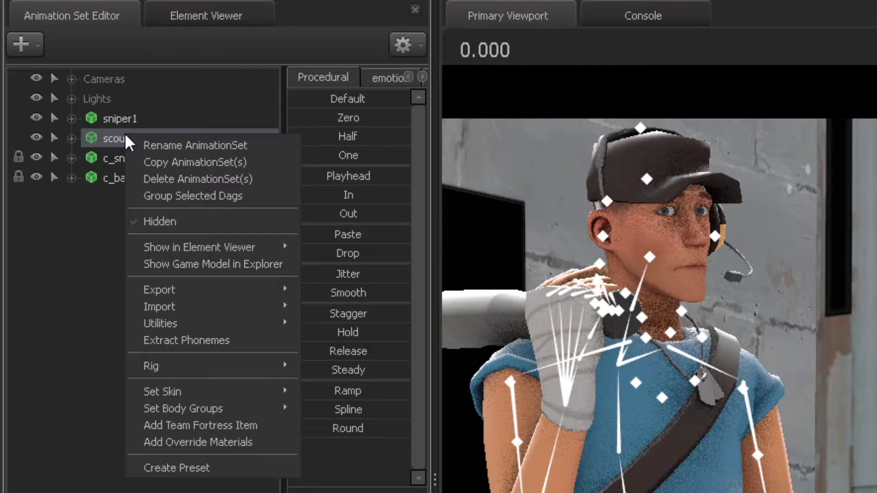
{"action": "mouse_move", "coordinate": [274, 417]}
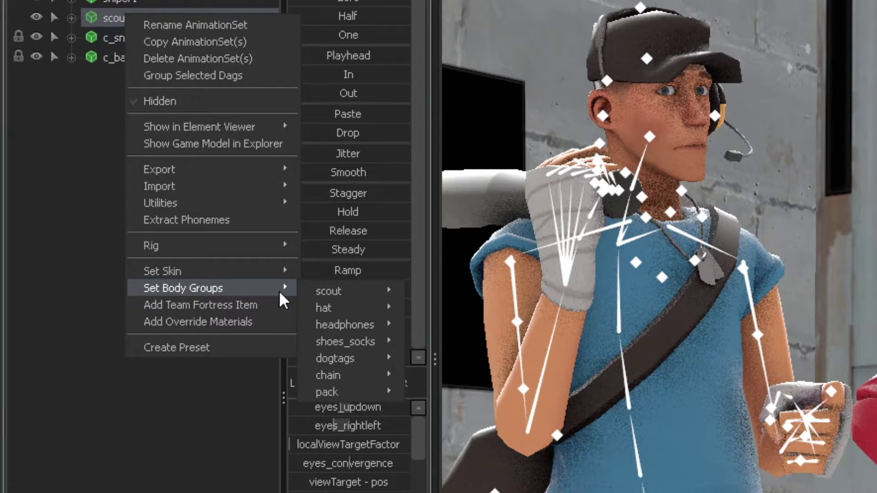
{"action": "mouse_move", "coordinate": [344, 314]}
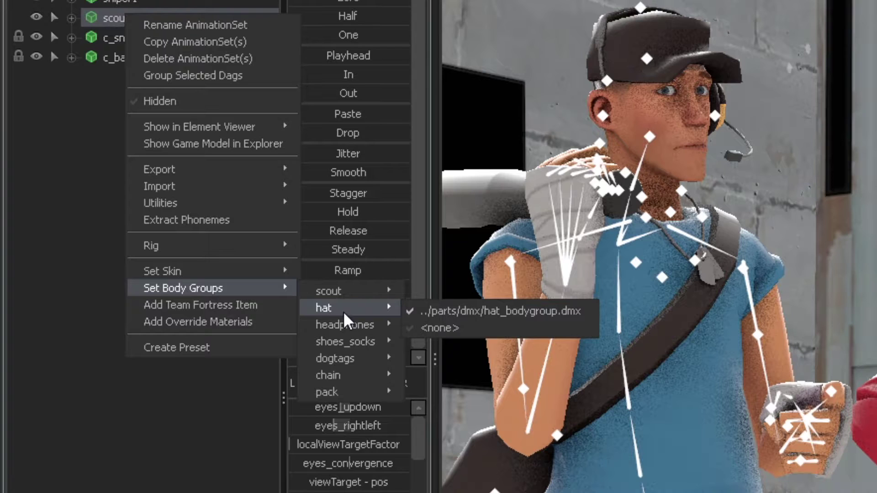
{"action": "left_click", "coordinate": [450, 330]}
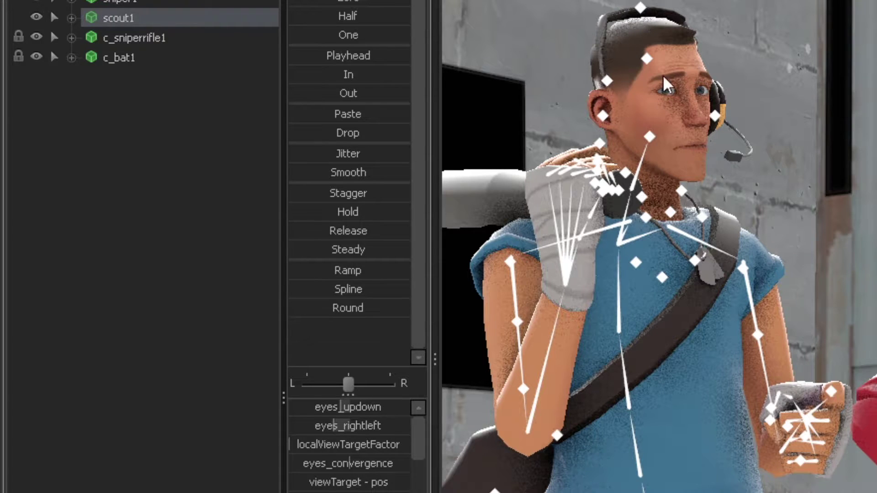
Step: Remove the headphones from scout1 by setting its headphones body group to <none>
{"action": "right_click", "coordinate": [143, 20]}
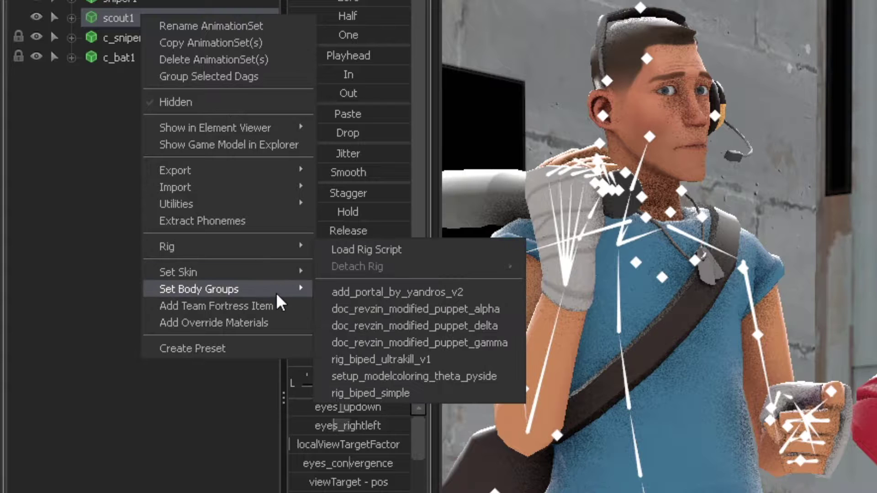
{"action": "mouse_move", "coordinate": [278, 296]}
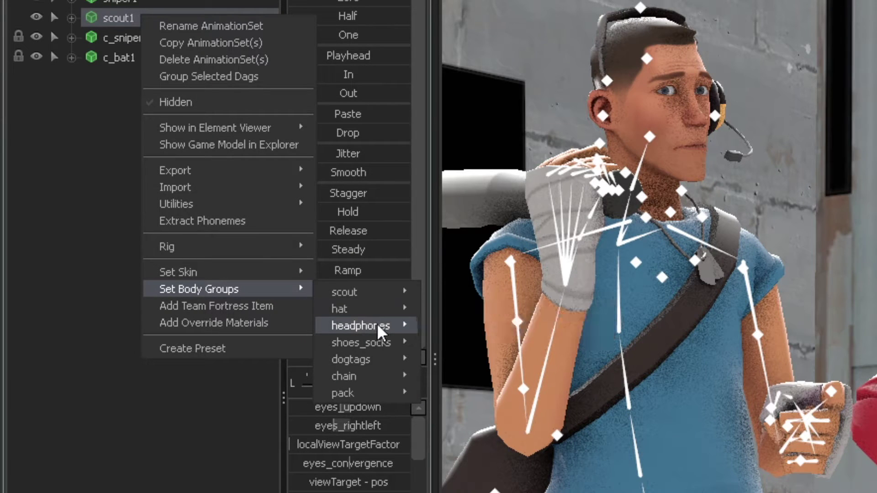
{"action": "mouse_move", "coordinate": [390, 327]}
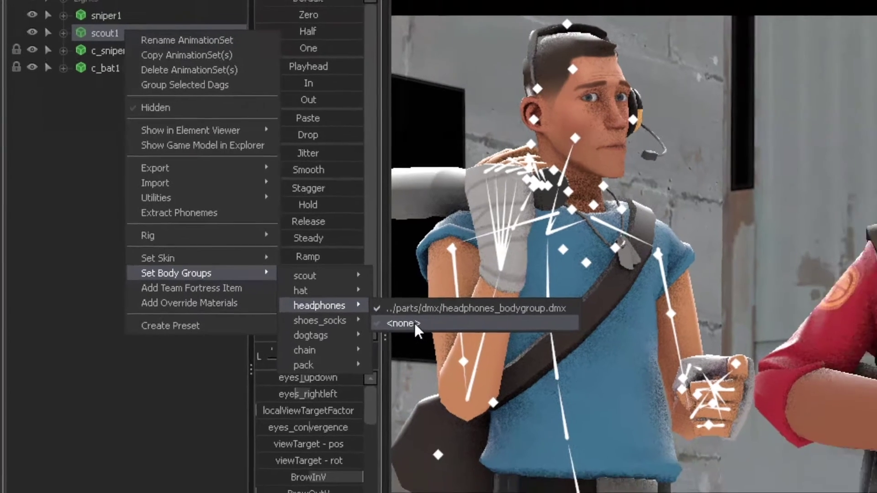
{"action": "left_click", "coordinate": [455, 346]}
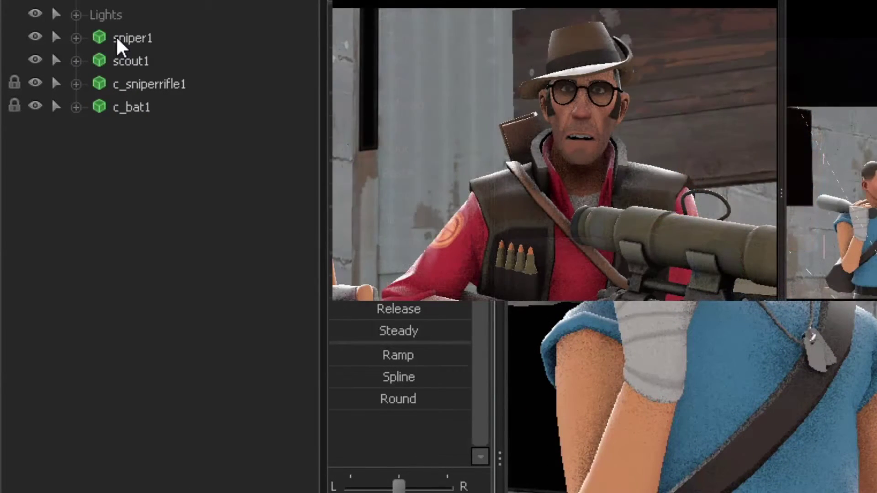
Step: Remove the default hat from sniper1 by setting its hat body group to <none>
{"action": "right_click", "coordinate": [118, 39]}
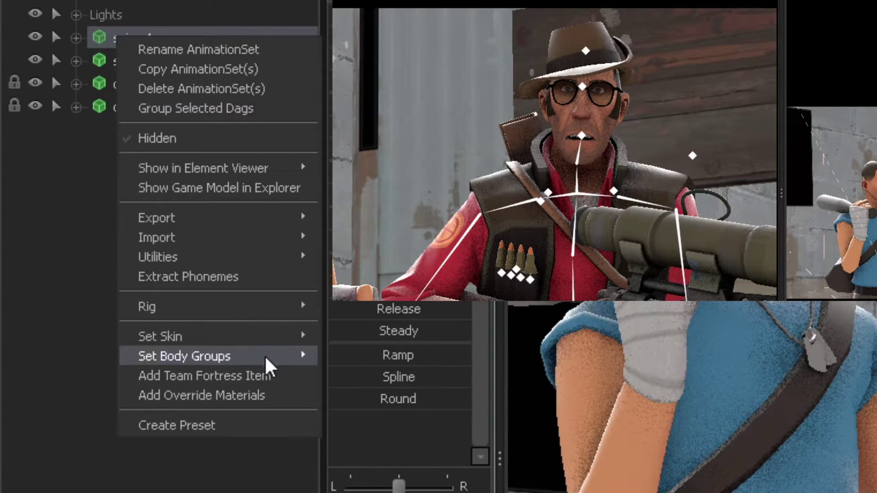
{"action": "mouse_move", "coordinate": [269, 361]}
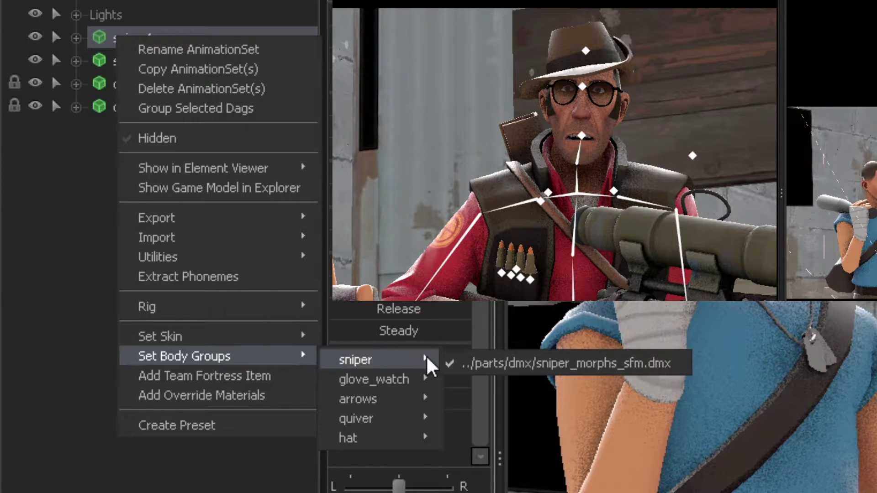
{"action": "mouse_move", "coordinate": [420, 439]}
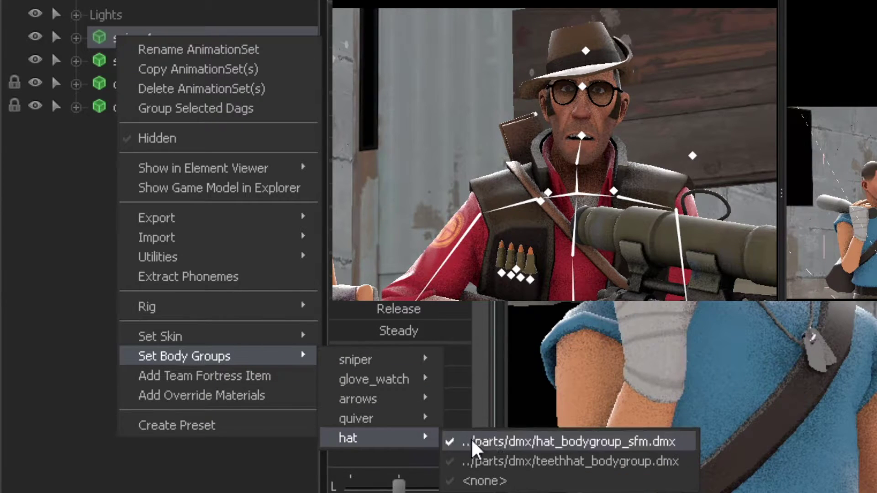
{"action": "left_click", "coordinate": [515, 481]}
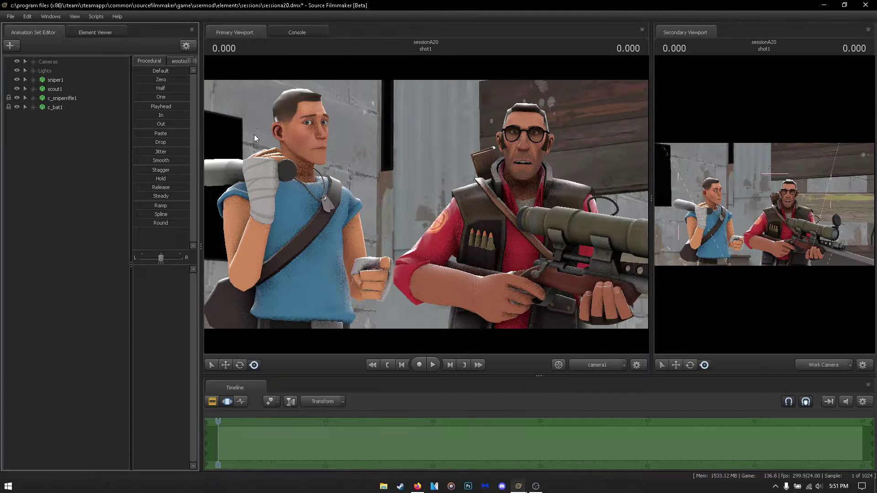
Step: Switch to Firefox, examine the Team Fortress wiki's list of Scout cosmetics for a replacement hat, and return to Source Filmmaker
{"action": "left_click", "coordinate": [417, 486]}
{"action": "scroll", "coordinate": [426, 264], "scroll_direction": "down", "scroll_amount": 3}
{"action": "scroll", "coordinate": [402, 283], "scroll_direction": "up", "scroll_amount": 3}
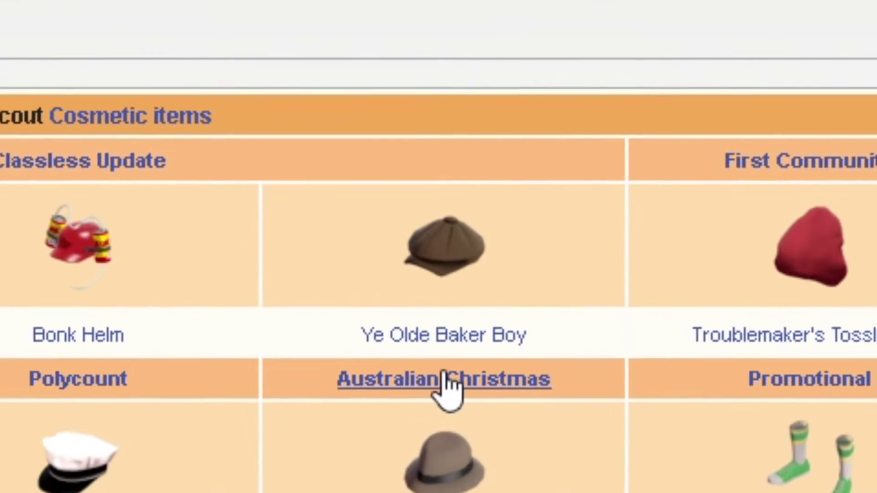
{"action": "left_click_drag", "start_coordinate": [352, 356], "coordinate": [577, 350]}
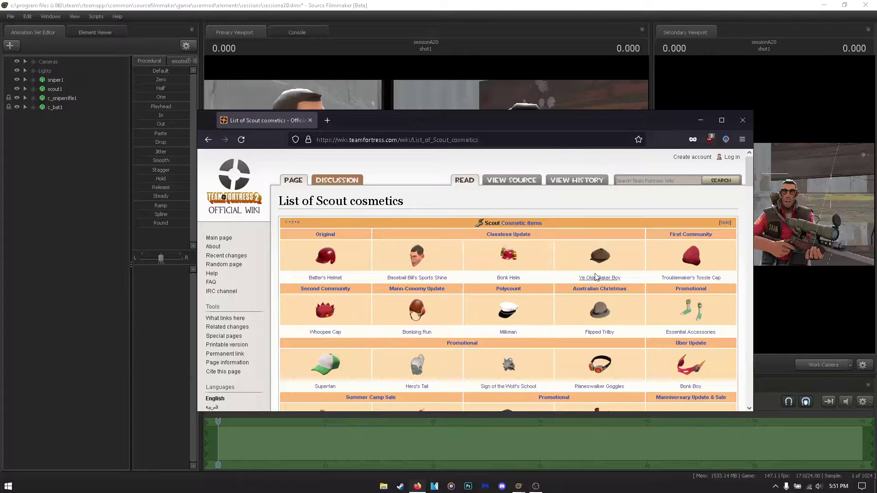
{"action": "left_click", "coordinate": [457, 358]}
{"action": "left_click", "coordinate": [67, 219]}
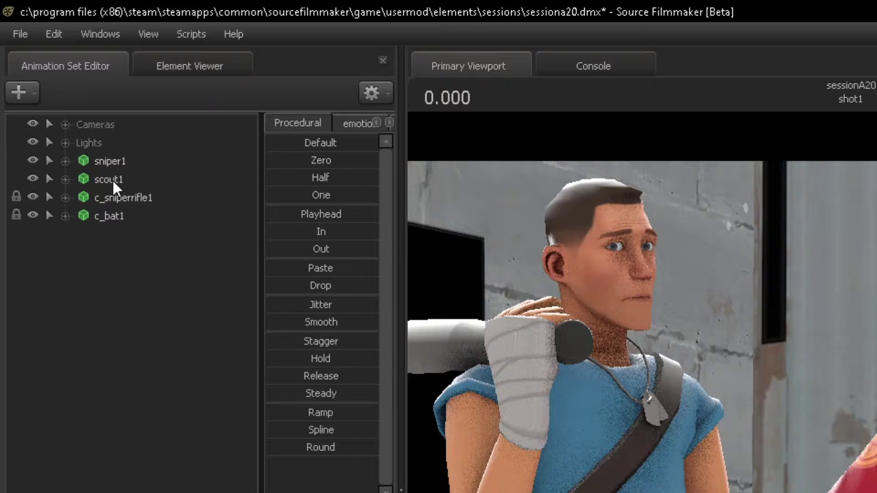
Step: Open the Team Fortress item chooser for scout1 and browse through its full item list
{"action": "left_click", "coordinate": [56, 89]}
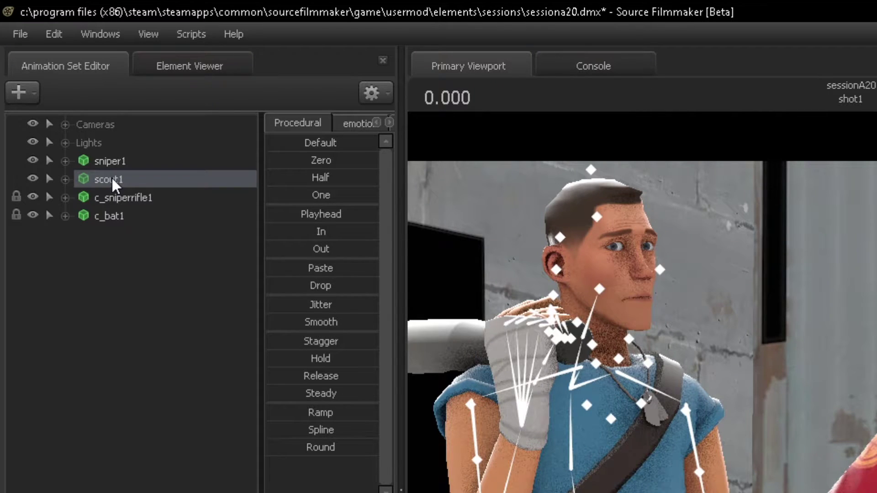
{"action": "right_click", "coordinate": [114, 185]}
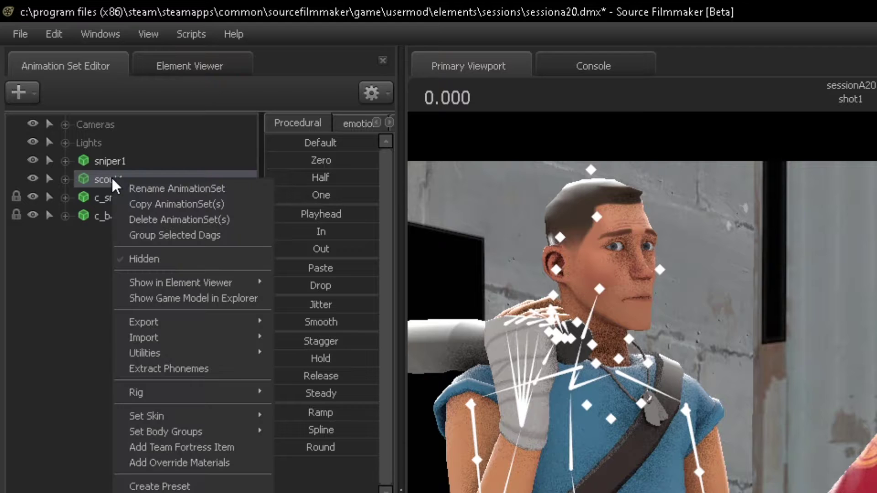
{"action": "mouse_move", "coordinate": [176, 439]}
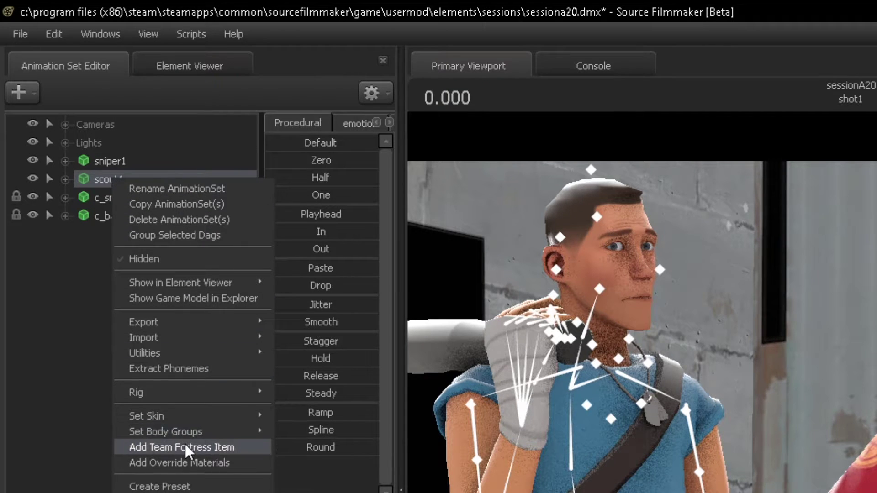
{"action": "left_click", "coordinate": [187, 448]}
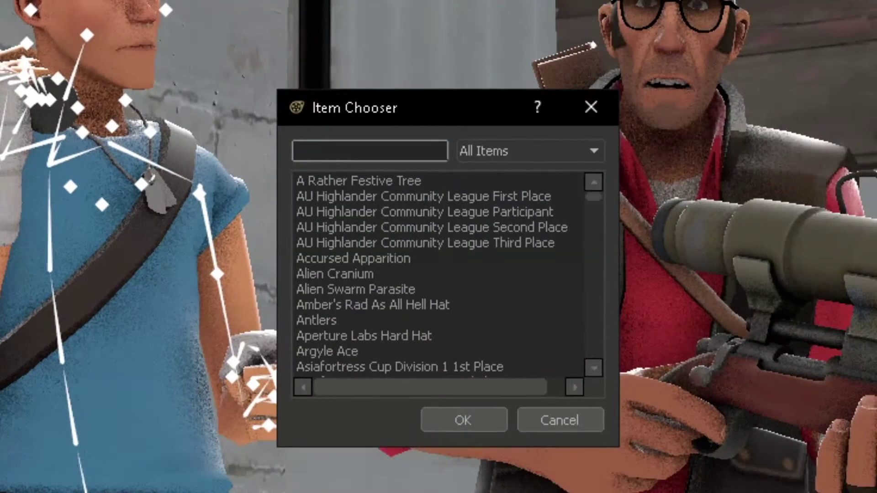
{"action": "scroll", "coordinate": [431, 235], "scroll_direction": "down", "scroll_amount": 8}
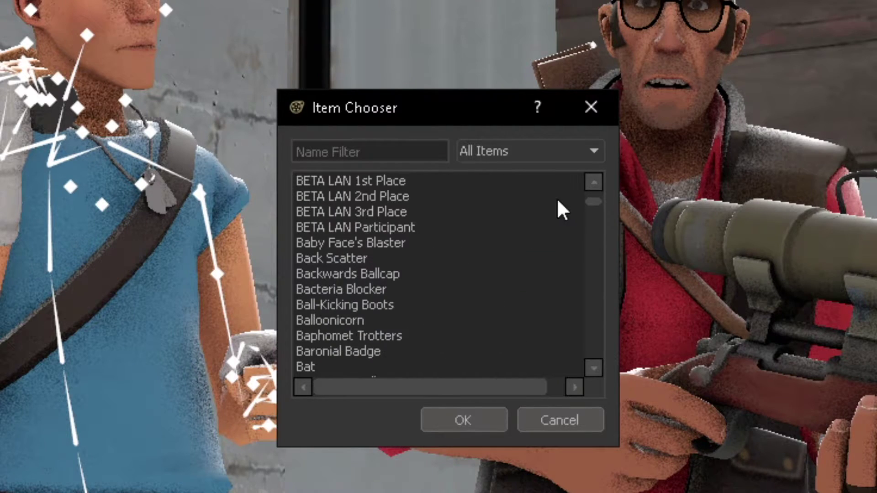
{"action": "left_click_drag", "start_coordinate": [595, 201], "coordinate": [610, 372]}
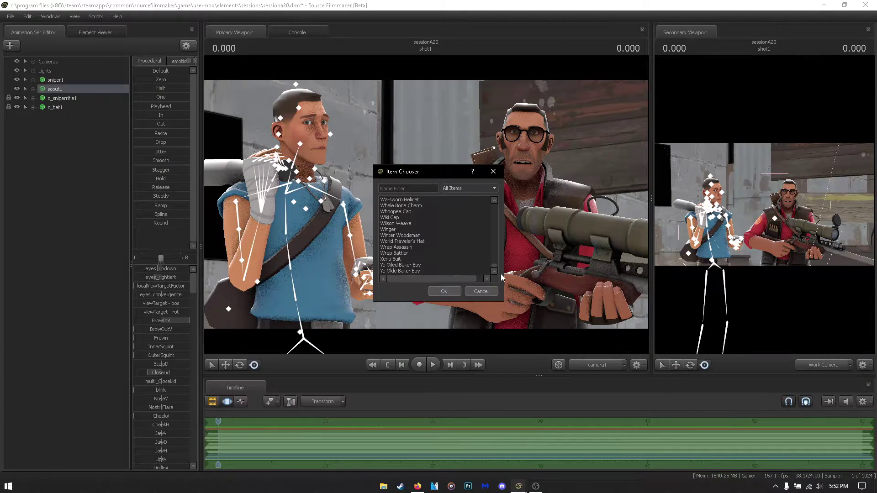
{"action": "left_click_drag", "start_coordinate": [501, 273], "coordinate": [477, 180]}
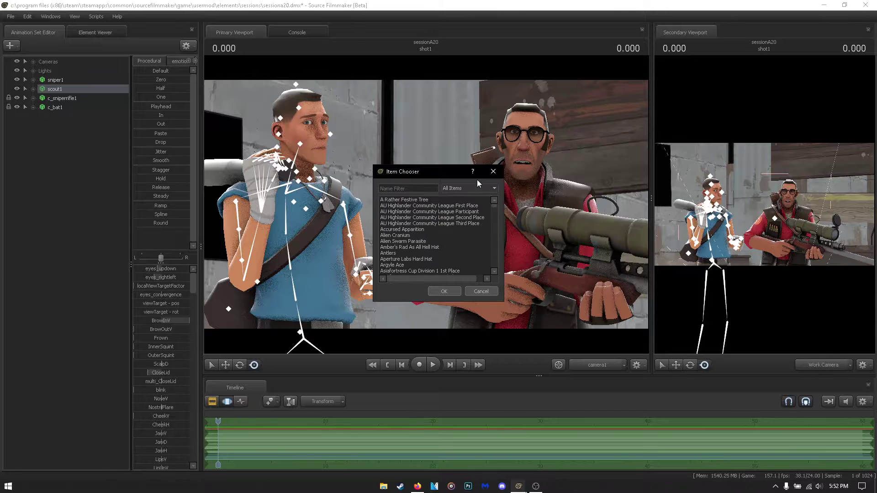
Step: Filter the items by "Ye Olde" and add the Ye Olde Baker Boy hat to scout1
{"action": "left_click", "coordinate": [422, 190]}
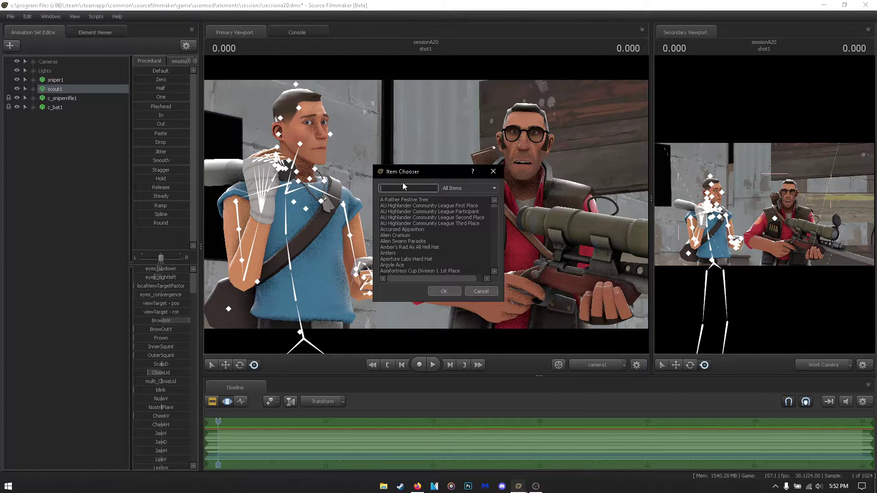
{"action": "type", "text": "Ye "}
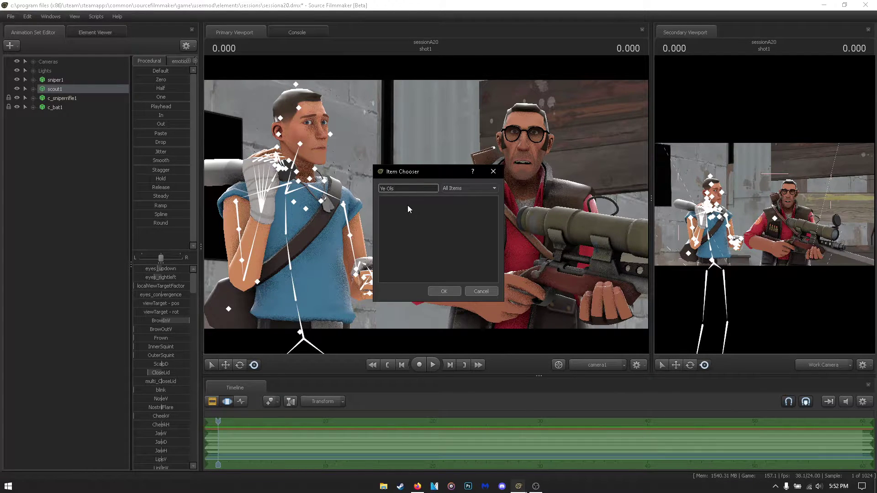
{"action": "type", "text": "Olde"}
{"action": "left_click", "coordinate": [382, 201]}
{"action": "left_click", "coordinate": [444, 292]}
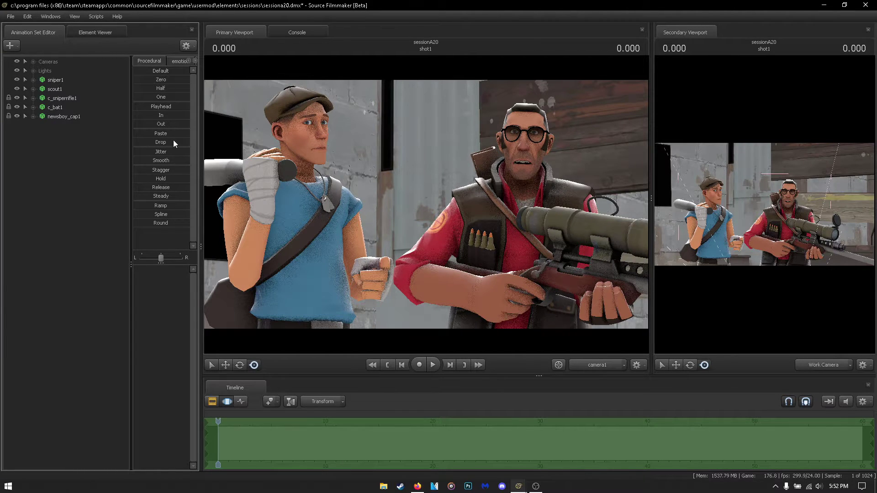
Step: Search scout1's Team Fortress items for "Dead of night" and close the chooser without adding anything
{"action": "left_click", "coordinate": [71, 87]}
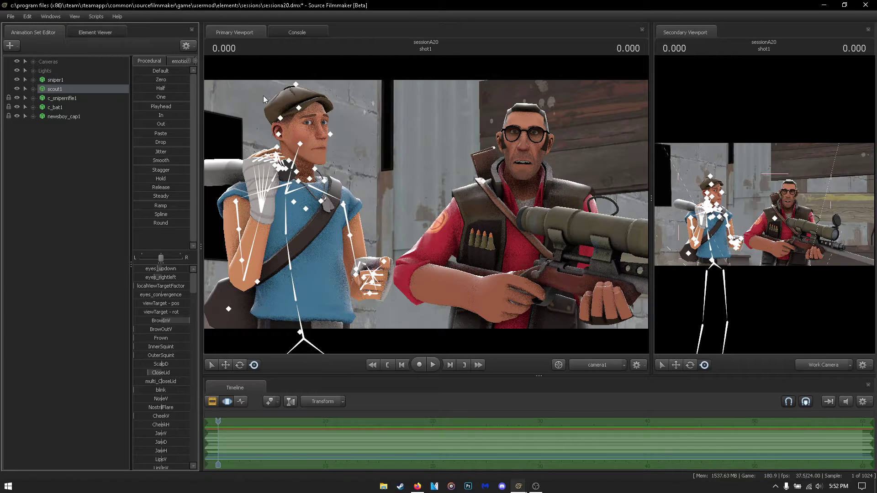
{"action": "right_click", "coordinate": [98, 86]}
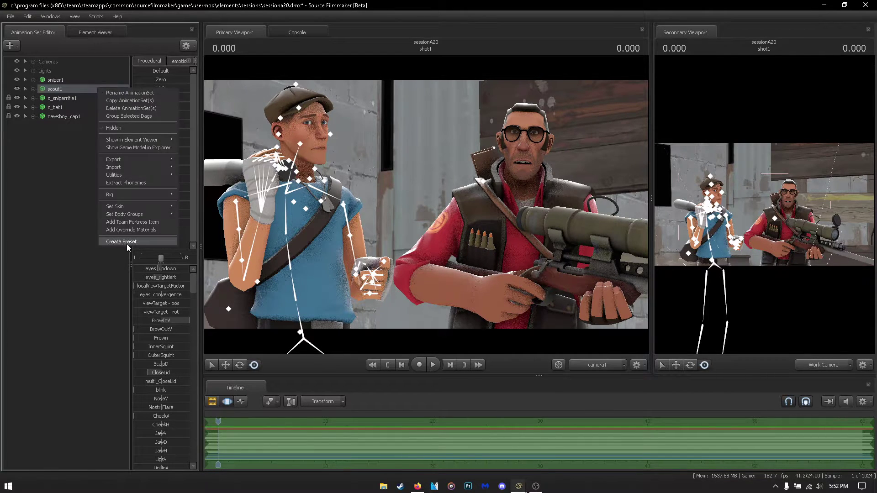
{"action": "left_click", "coordinate": [113, 226]}
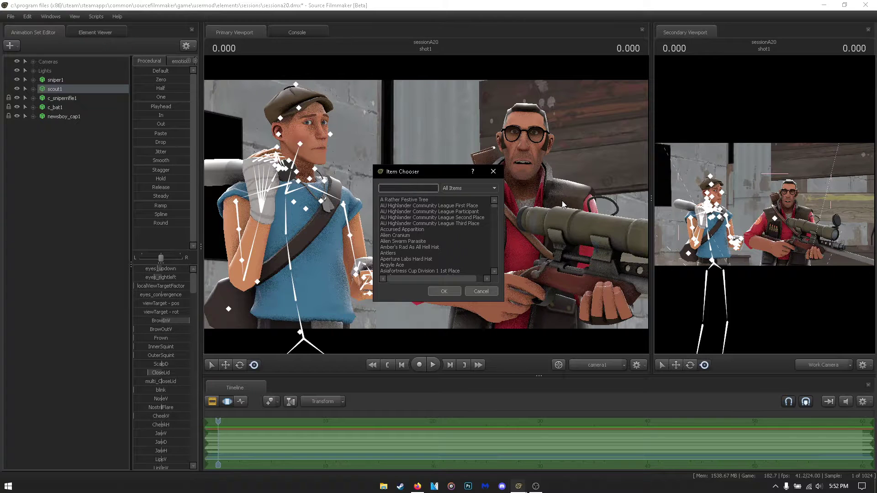
{"action": "type", "text": "Deal"}
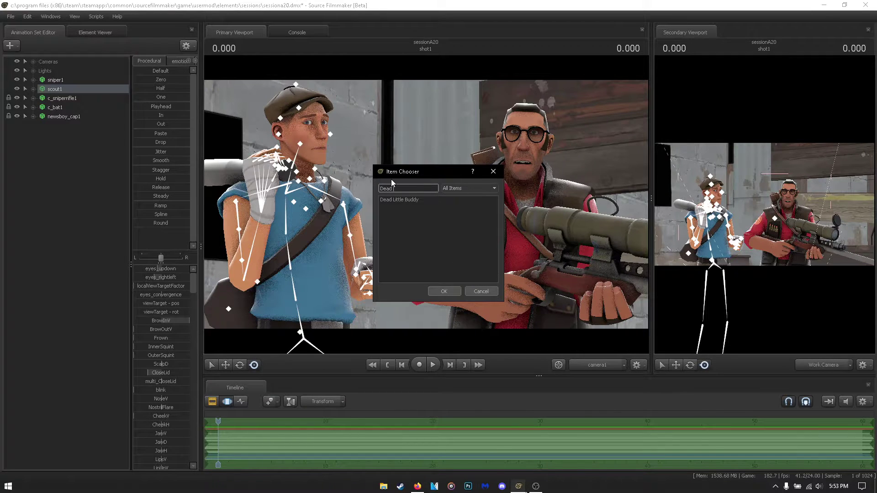
{"action": "type", "text": "of night"}
{"action": "left_click", "coordinate": [479, 292]}
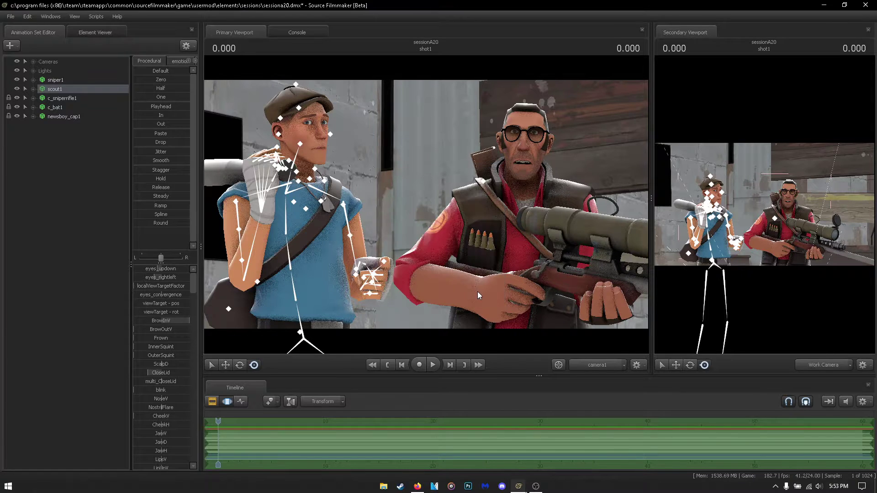
Step: Start creating an animation set for a new model and set the model browser's mod filter to tf
{"action": "left_click", "coordinate": [78, 192]}
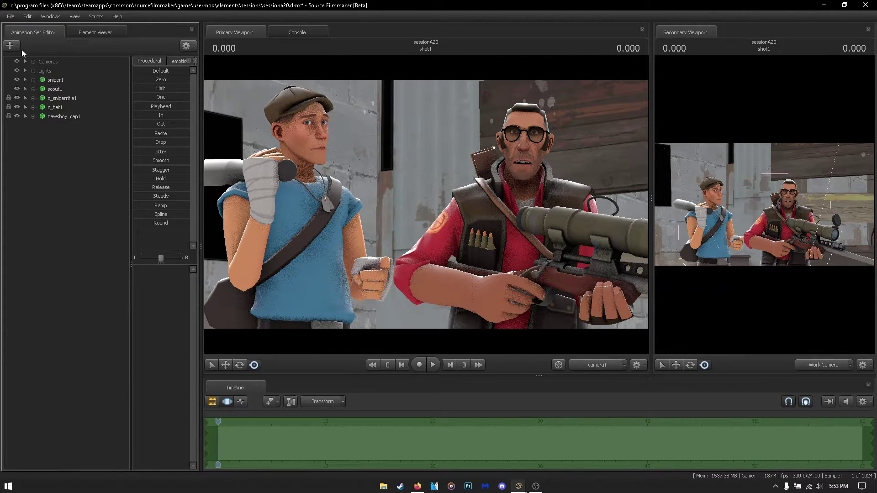
{"action": "left_click", "coordinate": [10, 45]}
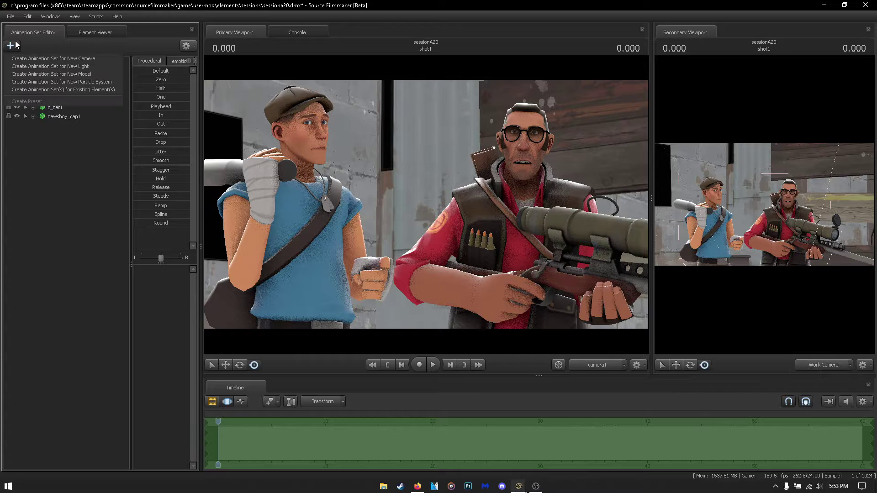
{"action": "left_click", "coordinate": [105, 75]}
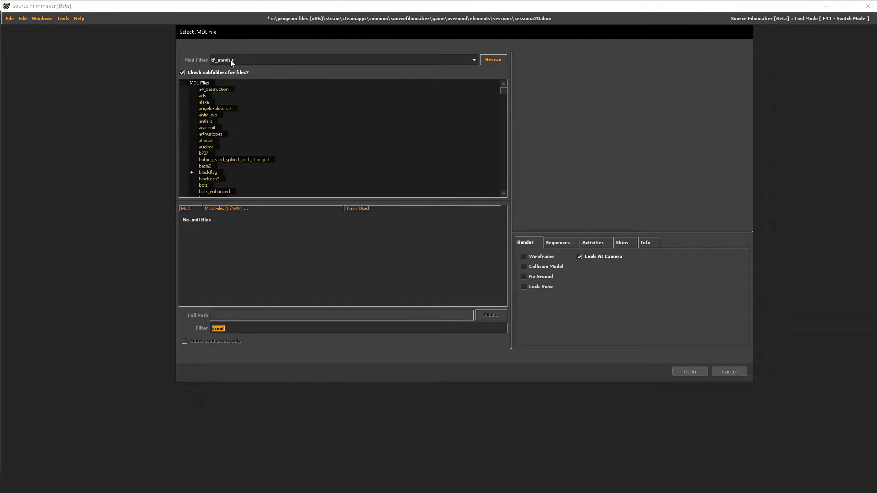
{"action": "left_click", "coordinate": [226, 61]}
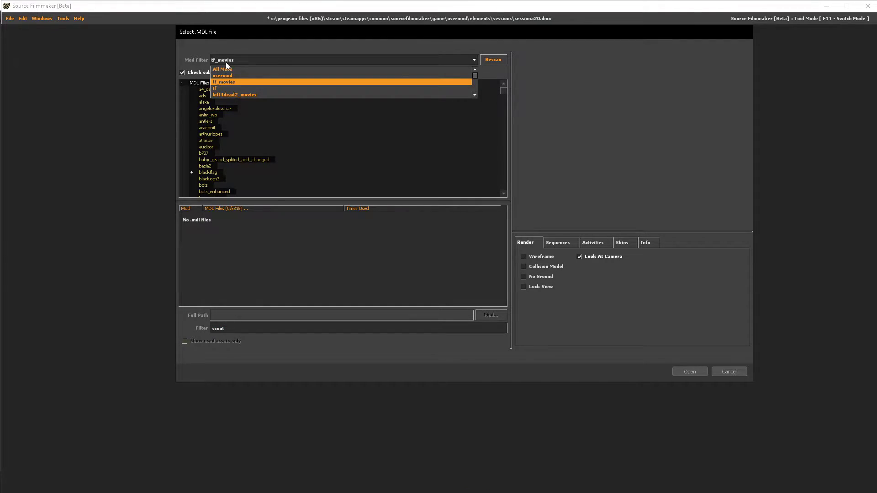
{"action": "left_click", "coordinate": [221, 89]}
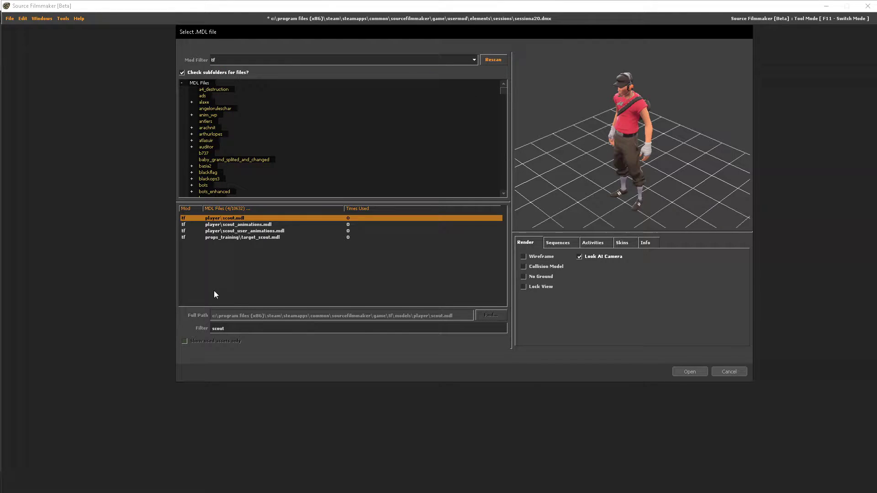
Step: Search the tf models for "dead of night" and clear the filter again
{"action": "double_click", "coordinate": [237, 326]}
{"action": "key", "text": "BackSpace"}
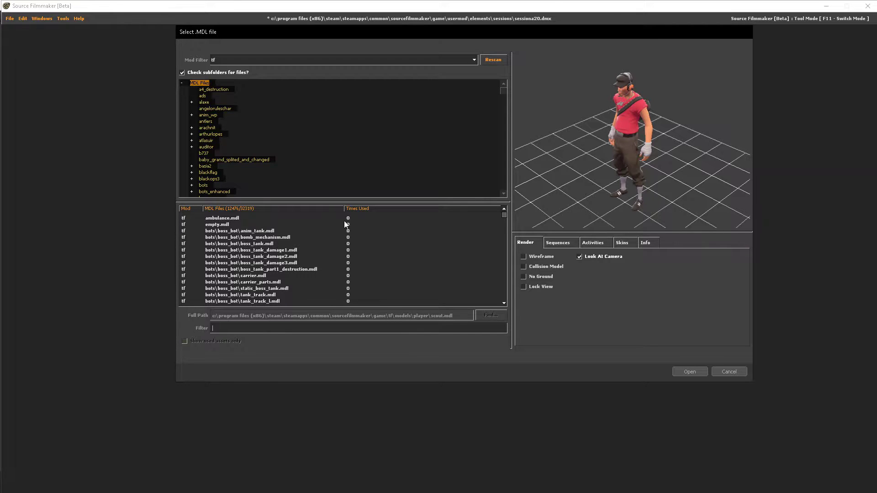
{"action": "type", "text": "dead"}
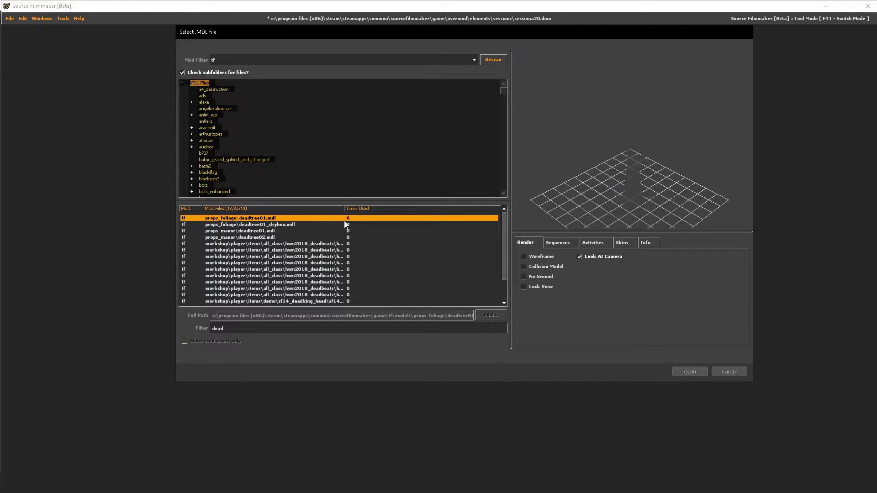
{"action": "type", "text": " of night"}
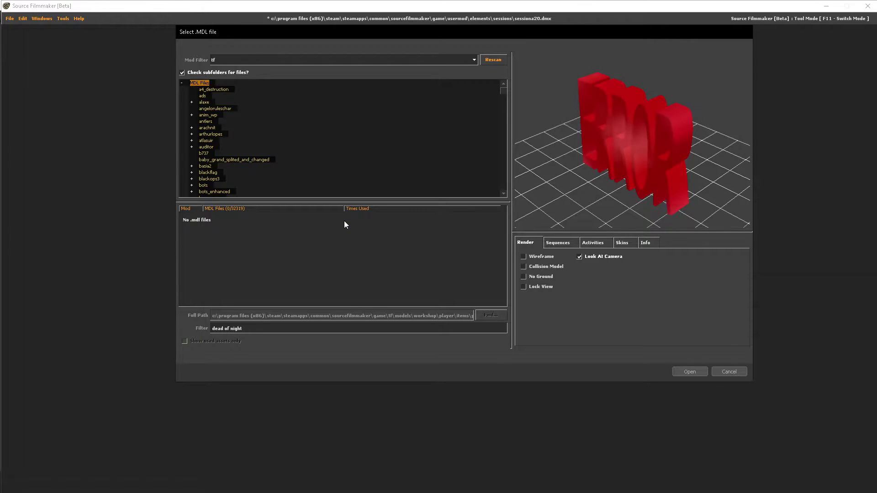
{"action": "key", "text": "ctrl+a"}
{"action": "key", "text": "BackSpace"}
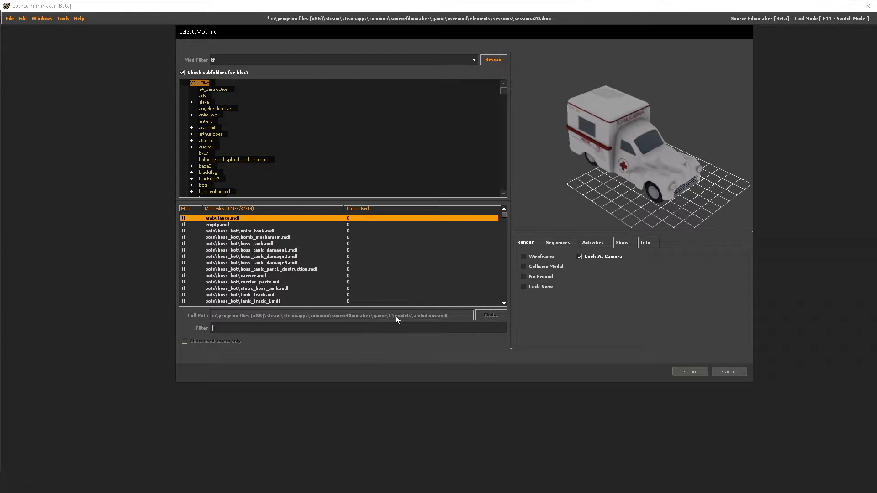
Step: Switch to Firefox, search the web for "sfm names" in a new tab, and open the Steam guide listing all Team Fortress 2 hats, miscs and weapons
{"action": "key", "text": "super"}
{"action": "left_click", "coordinate": [416, 487]}
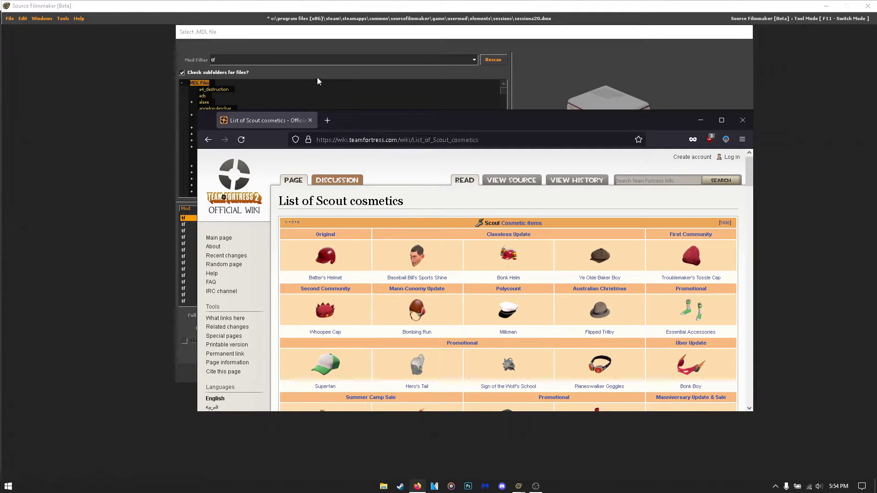
{"action": "left_click", "coordinate": [329, 121]}
{"action": "type", "text": "sfm names"}
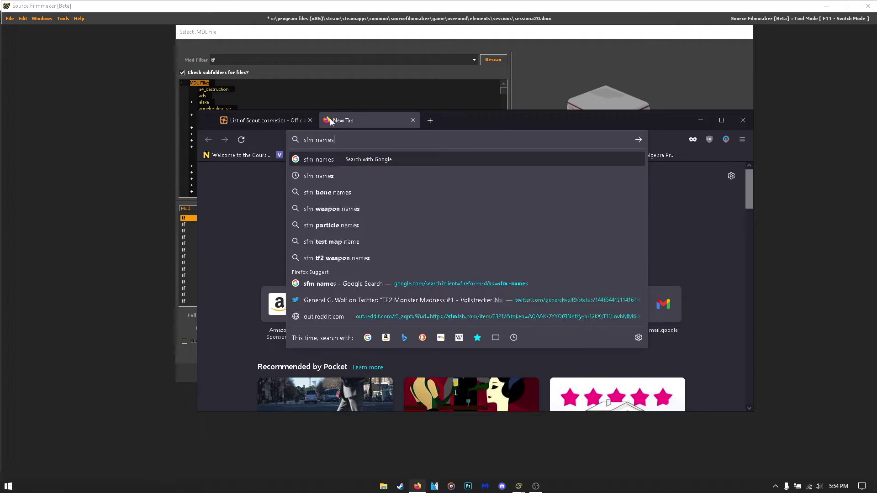
{"action": "key", "text": "Return"}
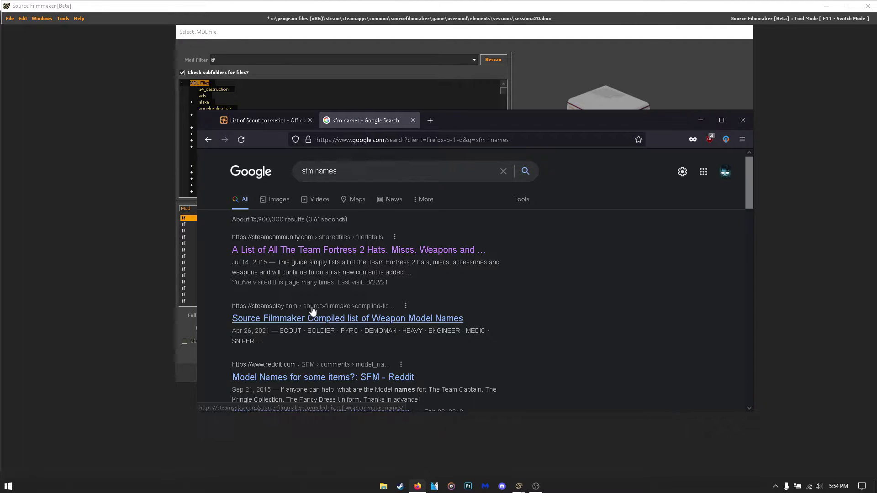
{"action": "left_click", "coordinate": [313, 250]}
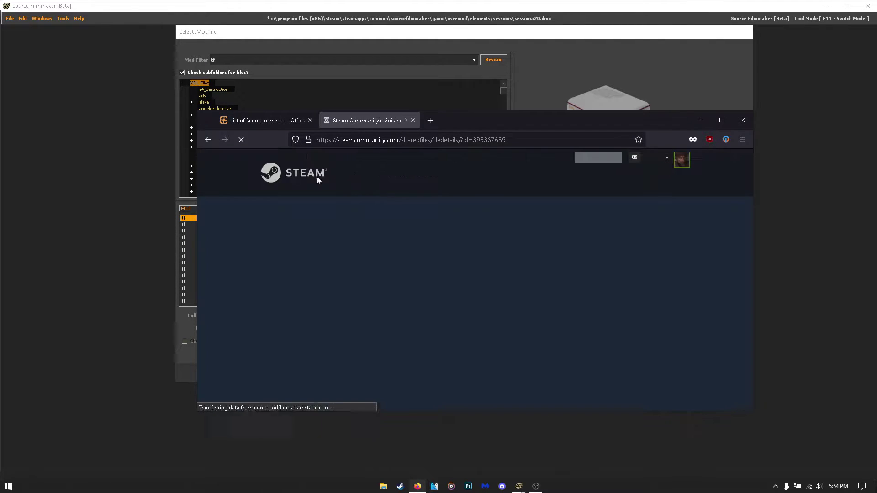
Step: Examine the guide's introduction and its list of Scout cosmetics with their model names
{"action": "scroll", "coordinate": [501, 338], "scroll_direction": "down", "scroll_amount": 5}
{"action": "scroll", "coordinate": [500, 336], "scroll_direction": "up", "scroll_amount": 15}
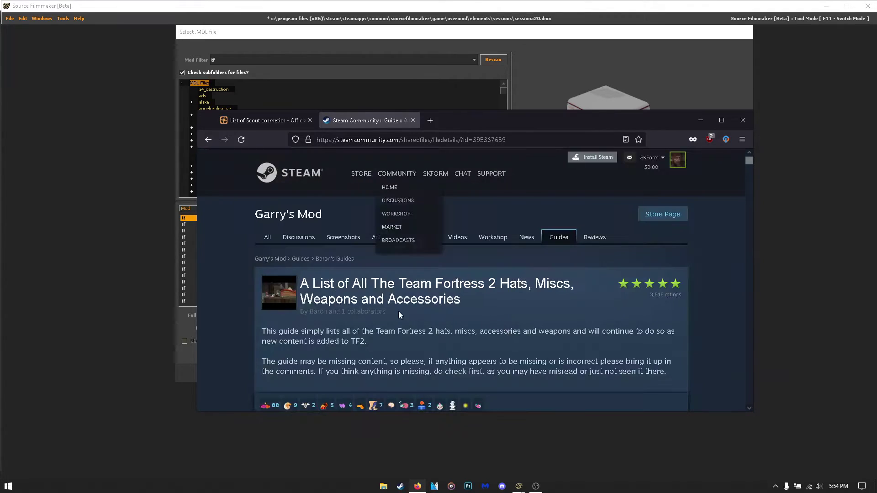
{"action": "left_click_drag", "start_coordinate": [294, 287], "coordinate": [462, 284]}
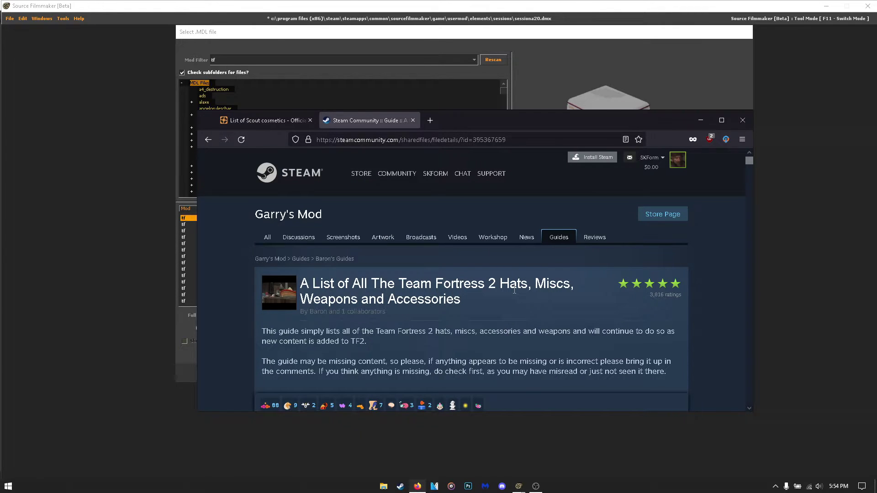
{"action": "left_click_drag", "start_coordinate": [593, 301], "coordinate": [555, 273]}
{"action": "middle_click", "coordinate": [543, 296]}
{"action": "middle_click", "coordinate": [477, 235]}
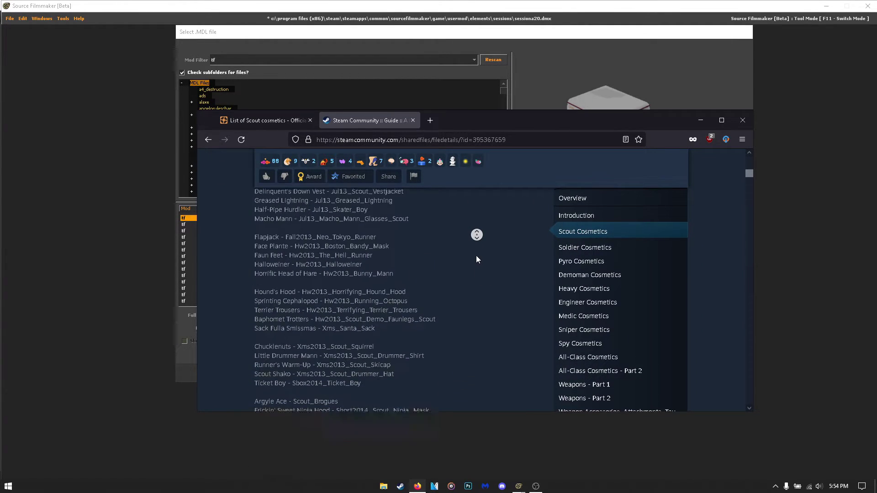
{"action": "middle_click", "coordinate": [465, 253]}
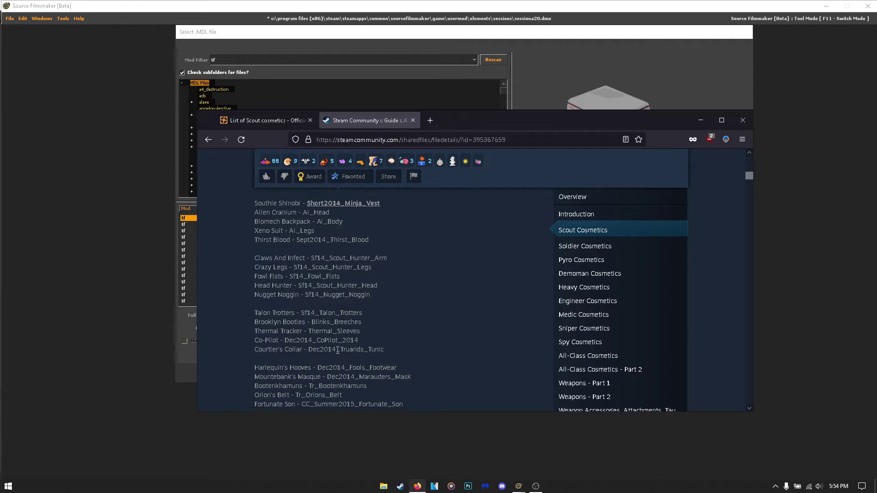
{"action": "middle_click", "coordinate": [382, 235]}
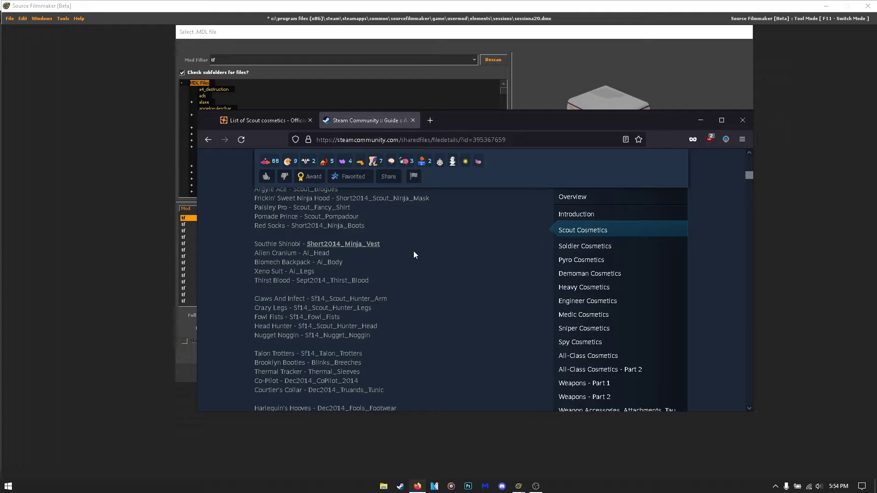
Step: Find "dead of night" in the guide page and close the page search at the matching entries
{"action": "key", "text": "ctrl+f"}
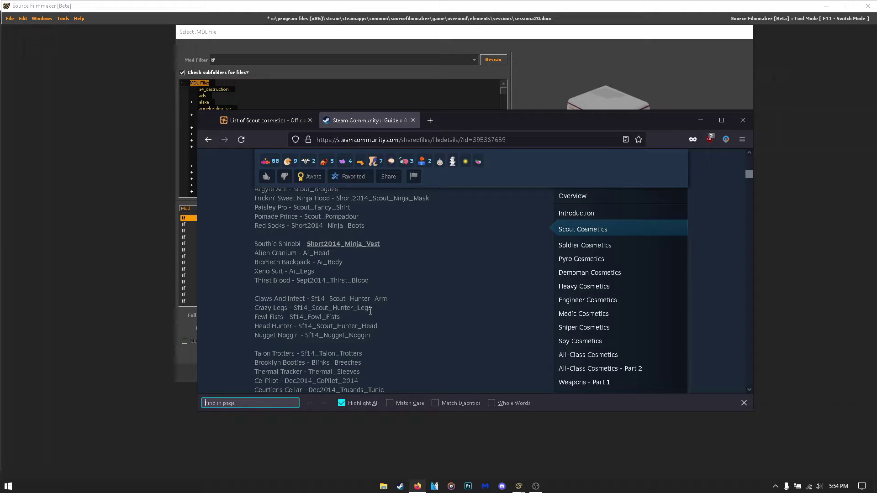
{"action": "type", "text": "dead"}
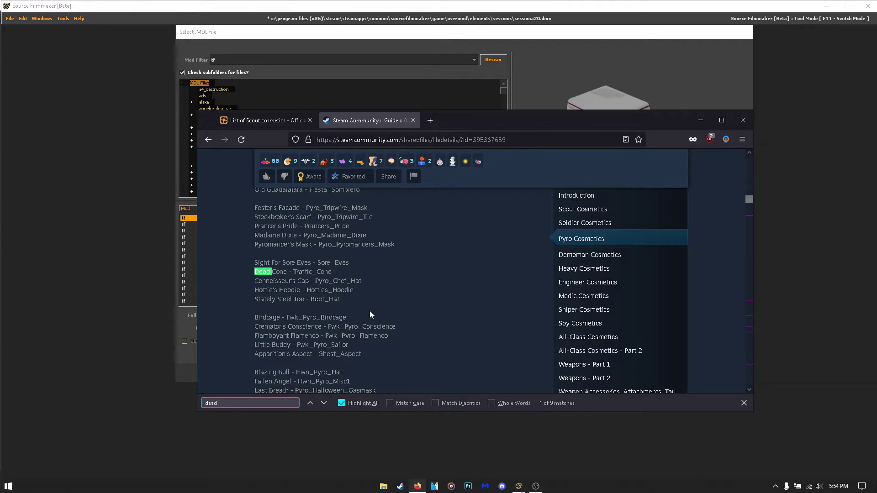
{"action": "type", "text": " of night"}
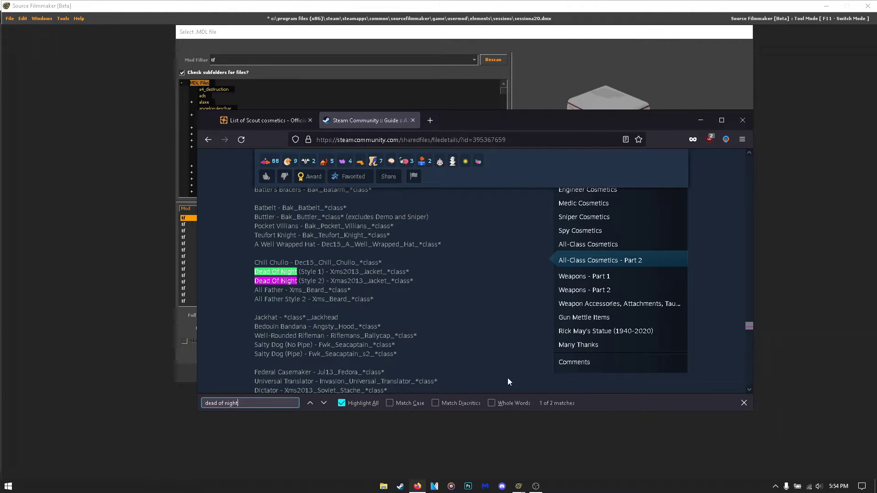
{"action": "left_click", "coordinate": [743, 403]}
{"action": "left_click", "coordinate": [273, 280]}
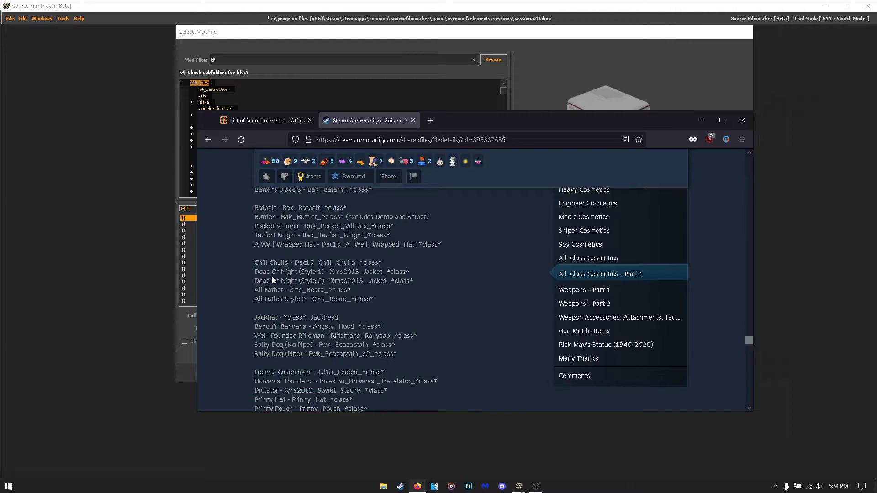
Step: Examine the Dead Of Night Style 1 and Style 2 entries, including the class placeholder in their model names
{"action": "left_click_drag", "start_coordinate": [254, 273], "coordinate": [297, 273]}
{"action": "left_click_drag", "start_coordinate": [423, 281], "coordinate": [252, 282]}
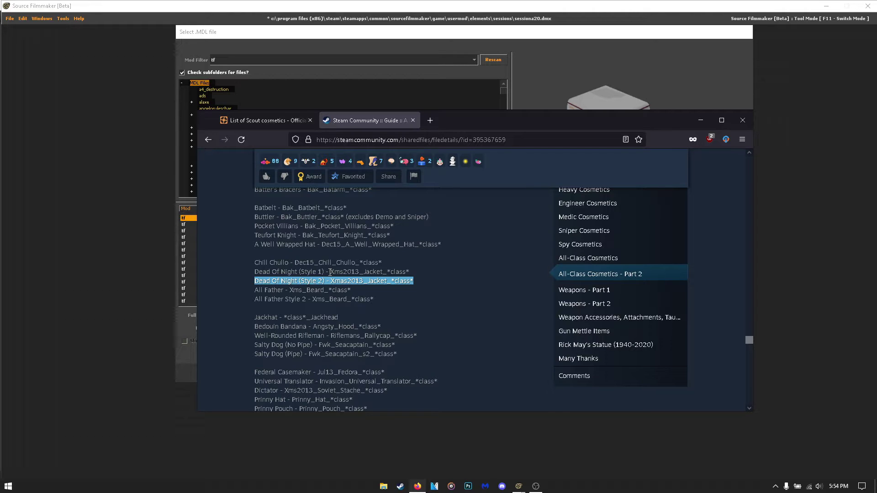
{"action": "left_click_drag", "start_coordinate": [328, 271], "coordinate": [363, 273]}
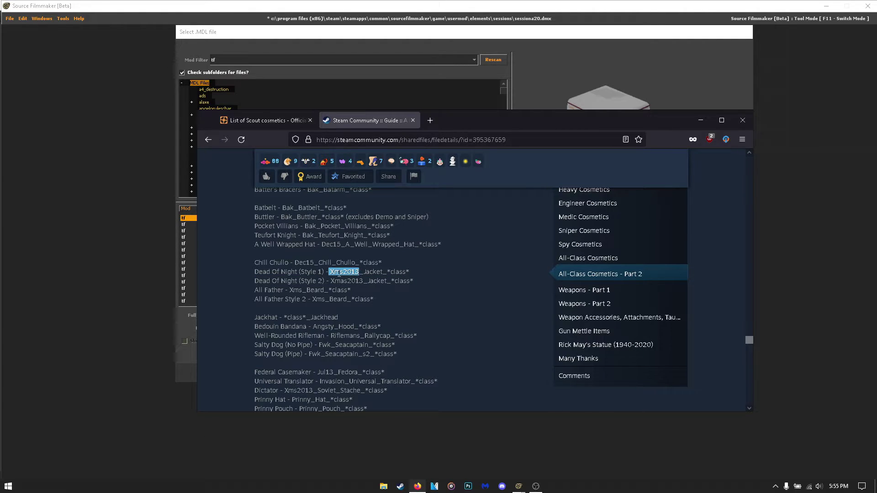
{"action": "double_click", "coordinate": [358, 272]}
{"action": "left_click", "coordinate": [397, 272]}
{"action": "triple_click", "coordinate": [397, 272]}
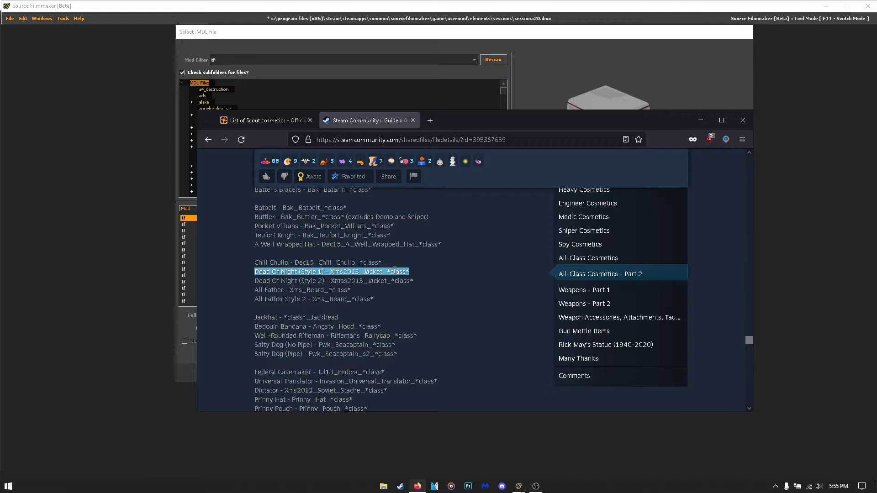
{"action": "left_click", "coordinate": [397, 275]}
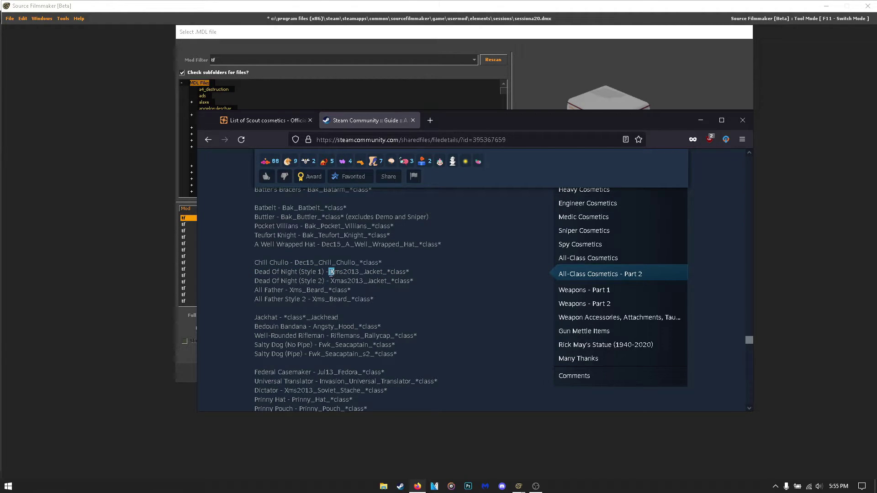
Step: Copy the model name part "Xms2013_Jacket_" from the Dead Of Night (Style 1) entry
{"action": "left_click_drag", "start_coordinate": [330, 272], "coordinate": [387, 273]}
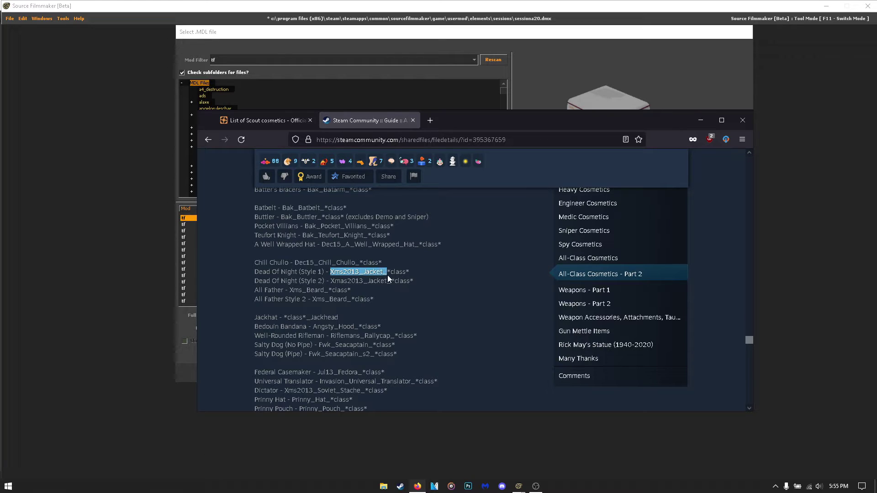
{"action": "right_click", "coordinate": [389, 279]}
{"action": "left_click", "coordinate": [393, 283]}
{"action": "left_click", "coordinate": [394, 273]}
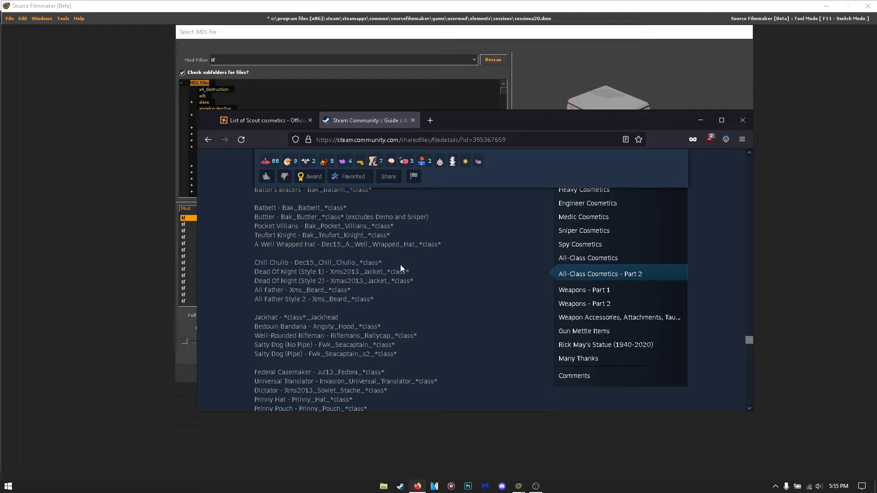
Step: Return to Source Filmmaker's model browser, filter for "Xms2013_Jacket_scout" using the copied name, and load the matching jacket model
{"action": "left_click", "coordinate": [182, 329]}
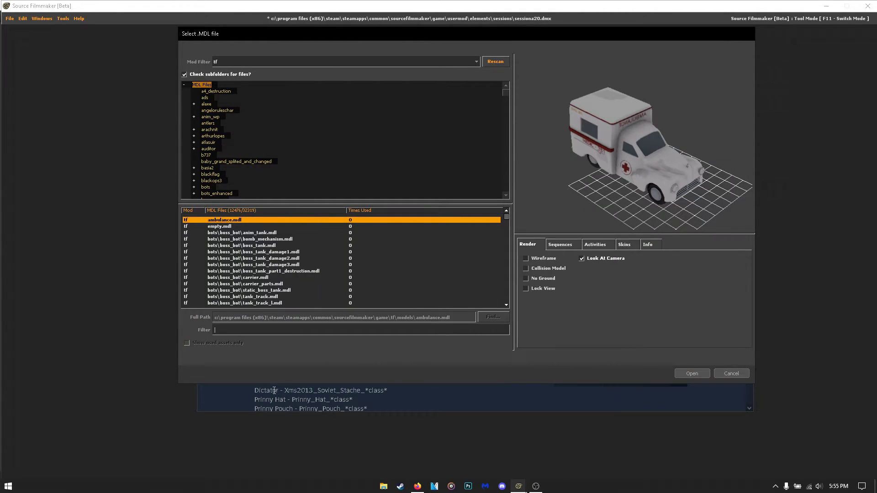
{"action": "key", "text": "ctrl+v"}
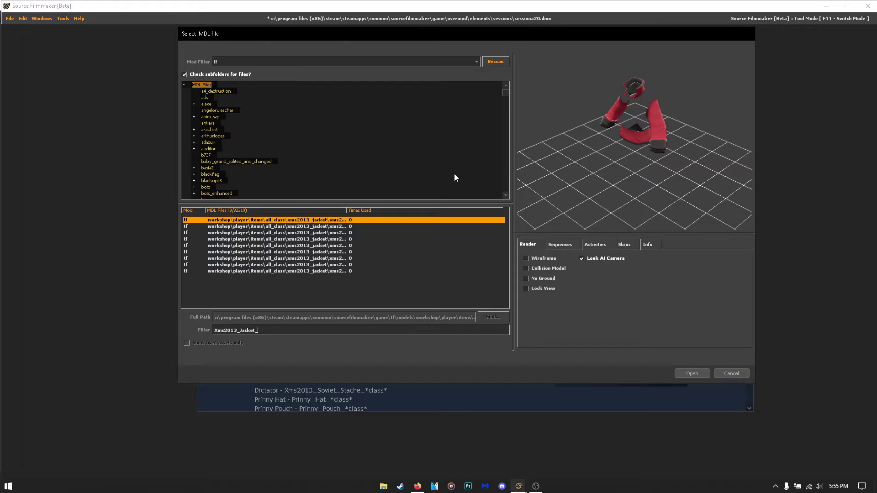
{"action": "type", "text": "scout"}
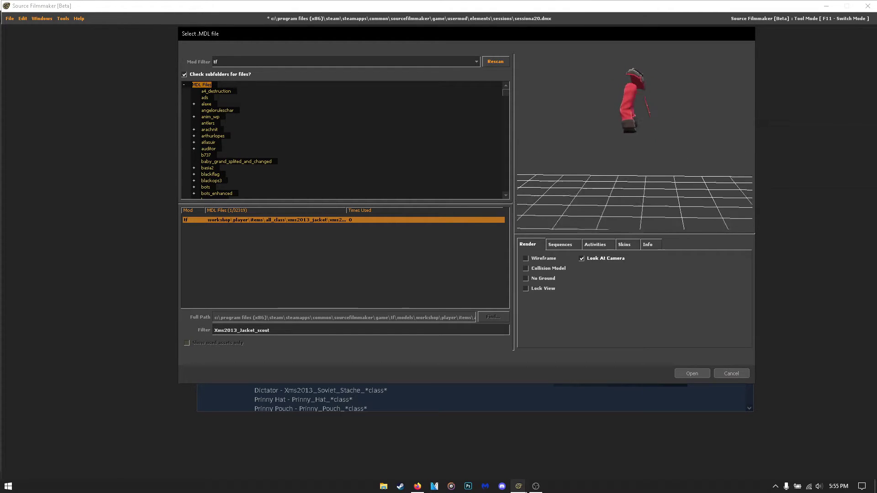
{"action": "key", "text": "Return"}
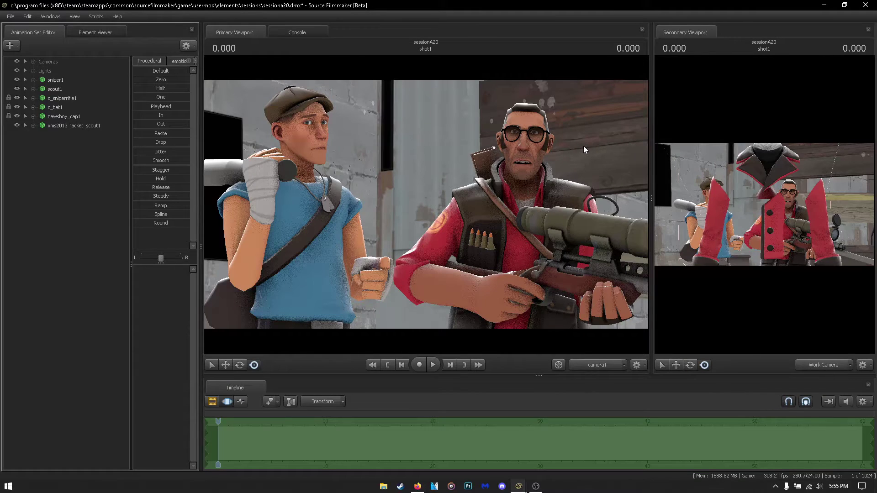
Step: Change the skin of the xms2013_jacket_scout1 jacket model from the default to skin 1
{"action": "left_click_drag", "start_coordinate": [767, 219], "coordinate": [680, 196]}
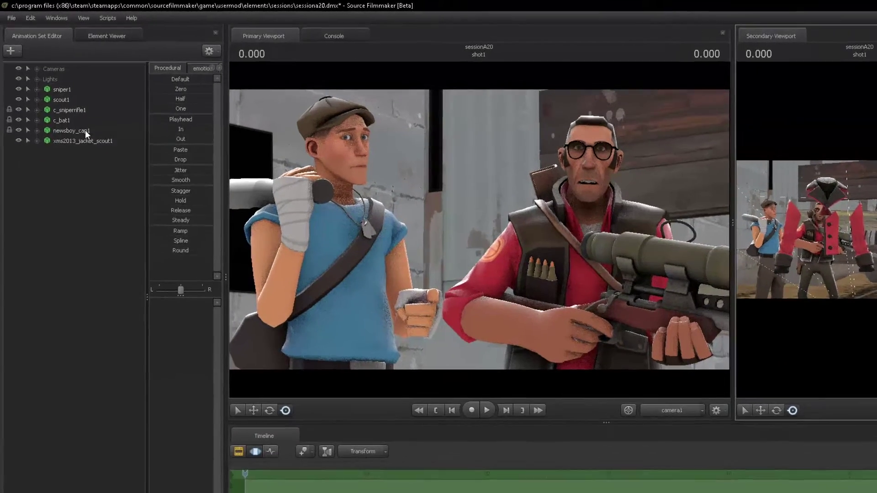
{"action": "left_click", "coordinate": [70, 125]}
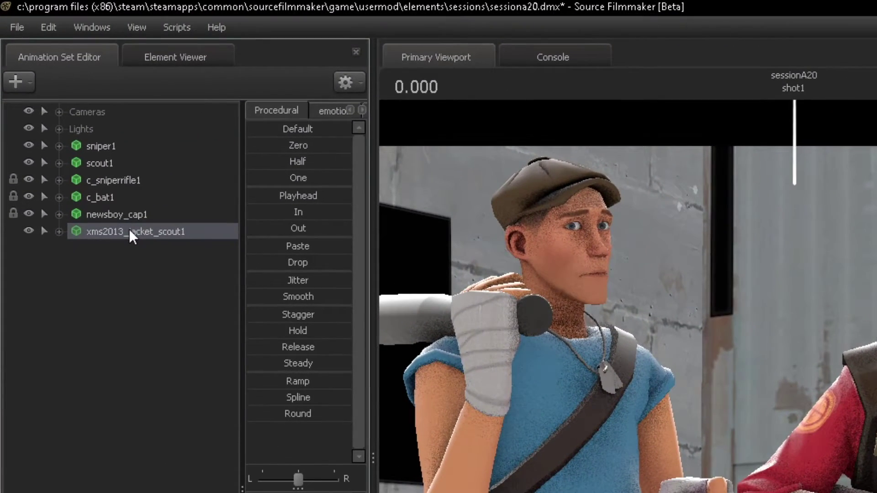
{"action": "right_click", "coordinate": [90, 161]}
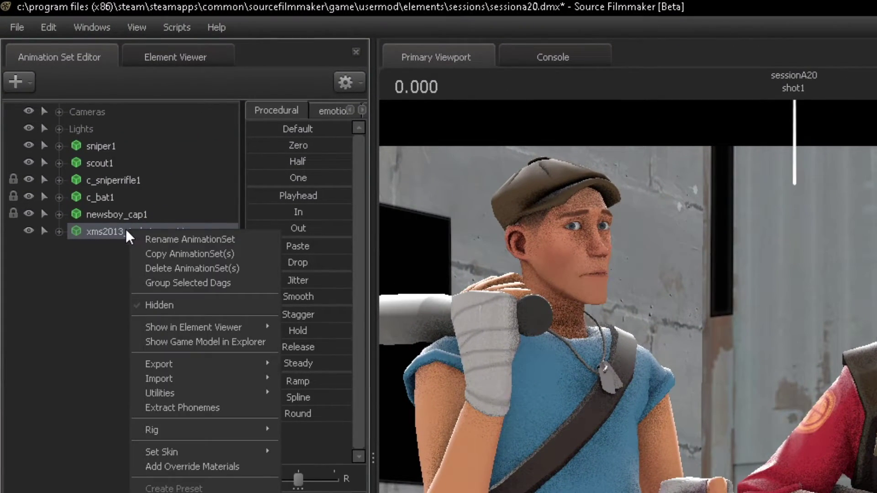
{"action": "mouse_move", "coordinate": [160, 456]}
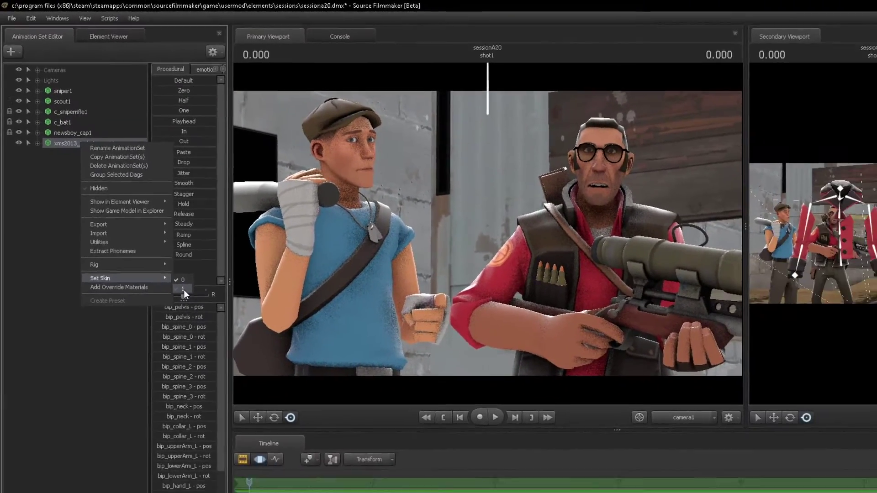
{"action": "left_click", "coordinate": [297, 471]}
{"action": "left_click", "coordinate": [90, 236]}
{"action": "left_click_drag", "start_coordinate": [741, 195], "coordinate": [766, 208]}
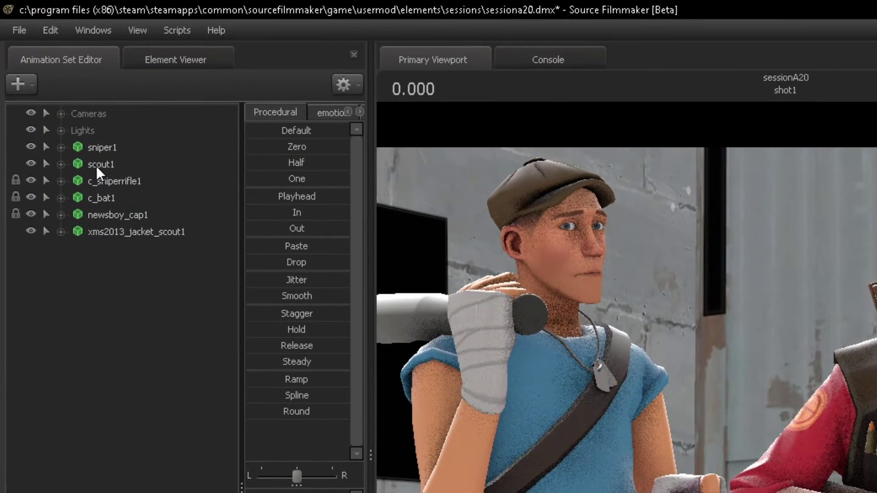
Step: Lock the xms2013_jacket_scout1 jacket to scout1 and apply the Zero preset so it fits onto the Scout's body
{"action": "left_click", "coordinate": [52, 89]}
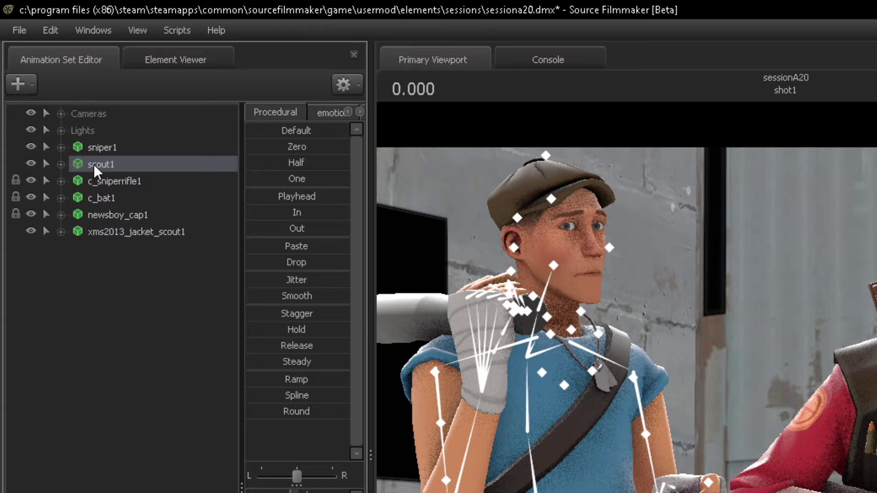
{"action": "left_click_drag", "start_coordinate": [94, 163], "coordinate": [107, 232]}
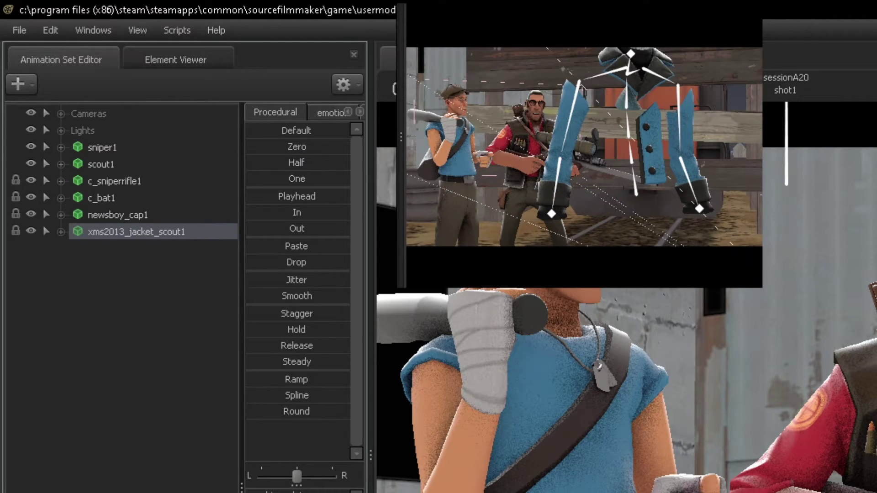
{"action": "mouse_move", "coordinate": [256, 147]}
{"action": "left_mouse_down"}
{"action": "mouse_move", "coordinate": [284, 147]}
{"action": "mouse_move", "coordinate": [256, 147]}
{"action": "left_mouse_up"}
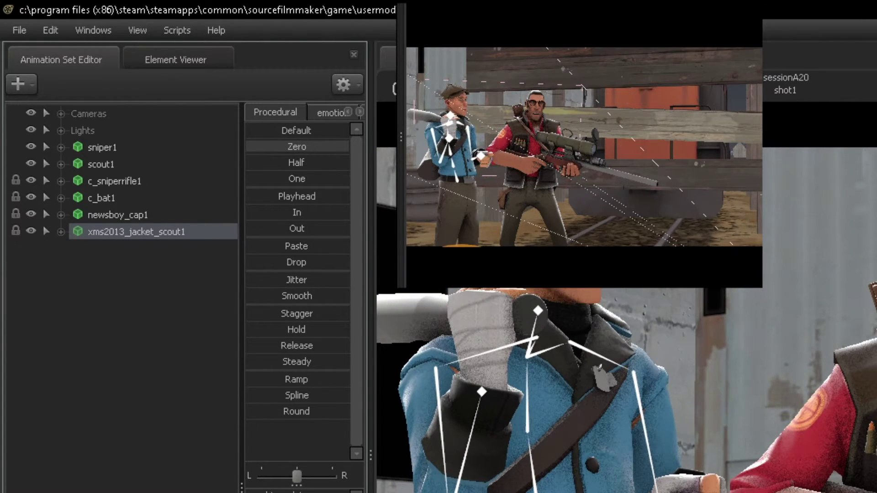
{"action": "left_click", "coordinate": [147, 435]}
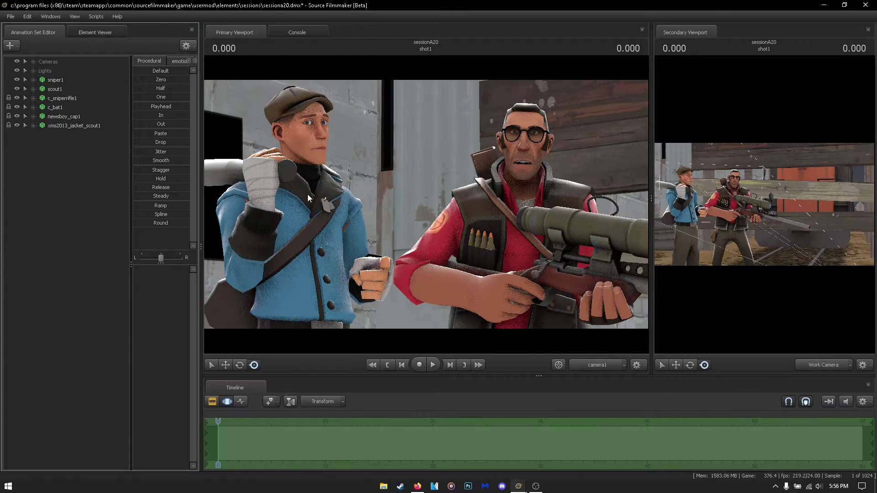
{"action": "left_click_drag", "start_coordinate": [712, 229], "coordinate": [738, 261]}
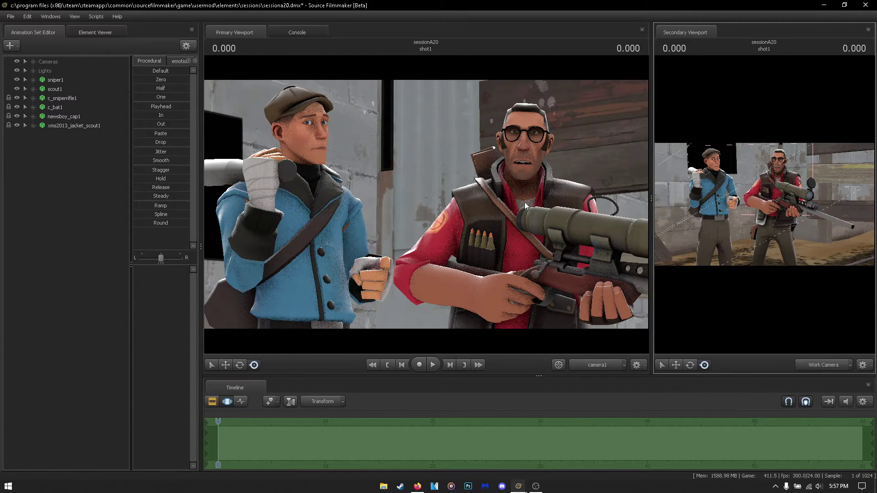
{"action": "left_click_drag", "start_coordinate": [775, 200], "coordinate": [759, 212]}
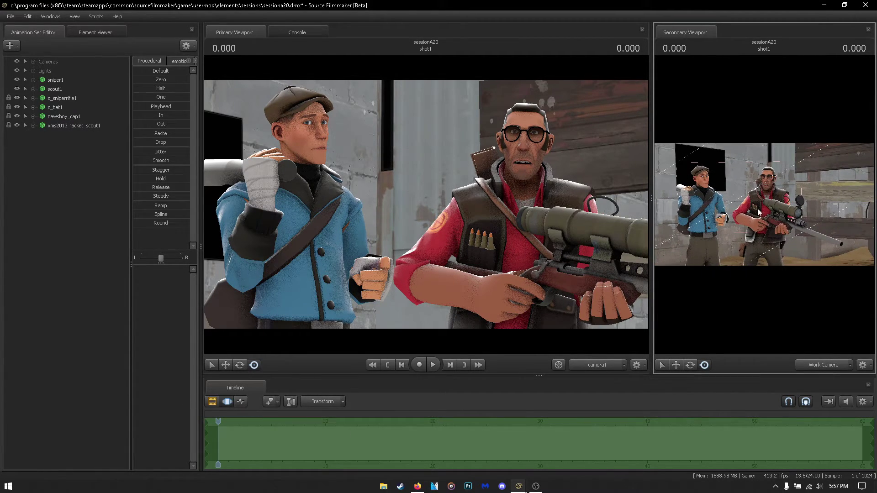
Step: Switch to Firefox, search Google for "tf2 sniper cosmetics", and browse the TF2 Wiki's List of Sniper cosmetics for a hat
{"action": "left_click", "coordinate": [418, 486]}
{"action": "left_click", "coordinate": [393, 136]}
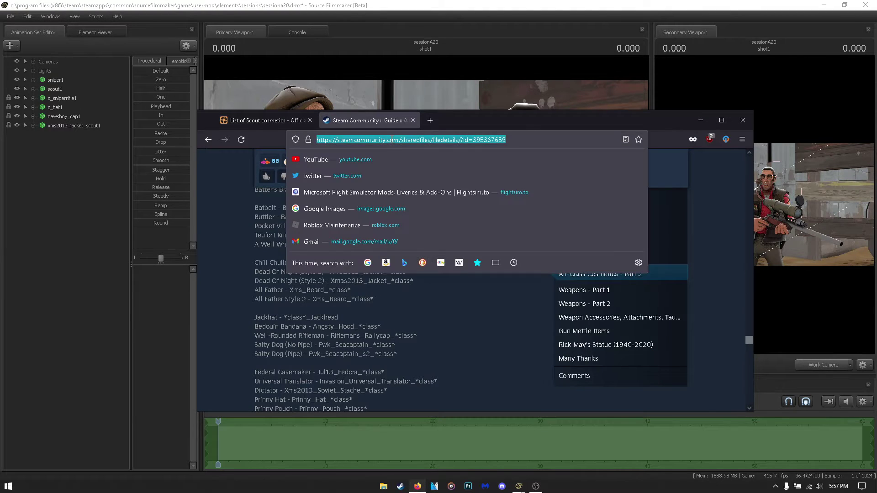
{"action": "type", "text": "tf2 smiper cosm"}
{"action": "type", "text": "etics"}
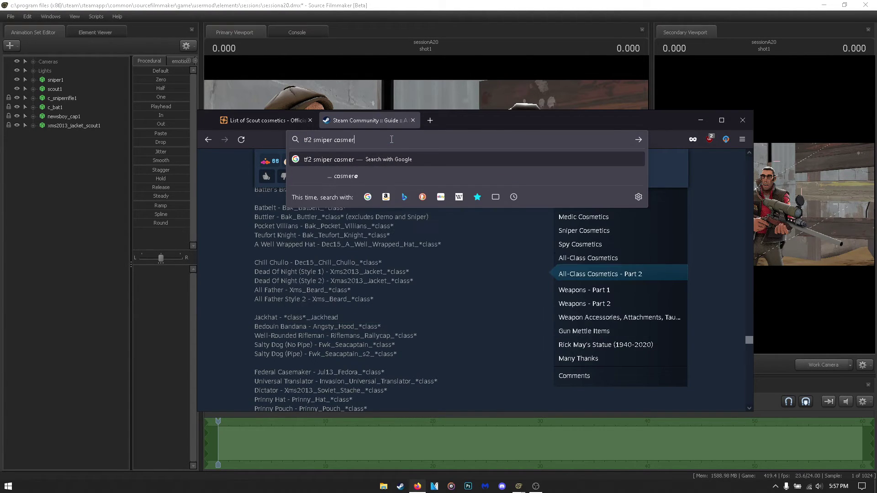
{"action": "left_click", "coordinate": [338, 176]}
{"action": "left_click", "coordinate": [342, 258]}
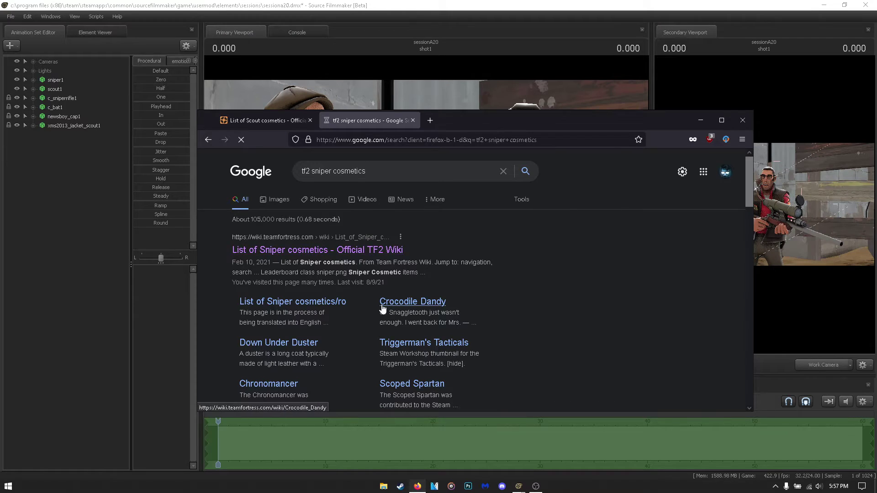
{"action": "scroll", "coordinate": [665, 337], "scroll_direction": "down", "scroll_amount": 10}
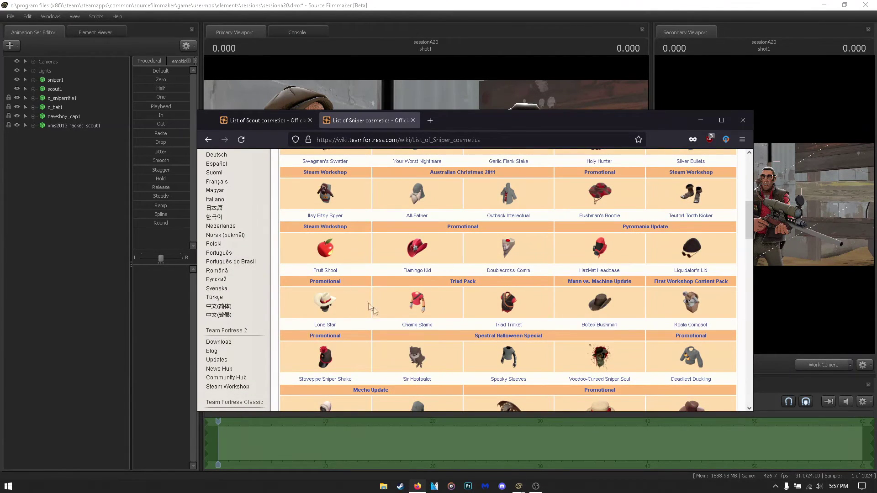
{"action": "scroll", "coordinate": [374, 307], "scroll_direction": "down", "scroll_amount": 3}
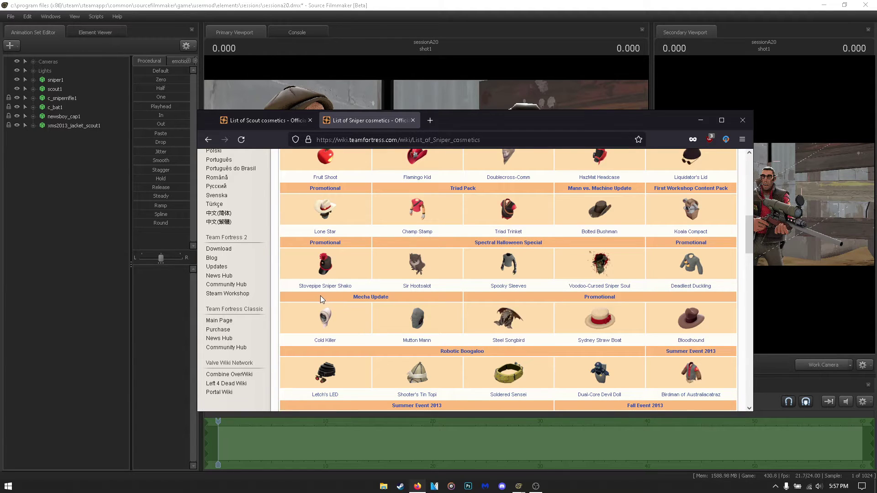
Step: Return to Source Filmmaker and add the Team Fortress item Stovepipe Sniper Shako to sniper1, filtering the items with "stovep"
{"action": "left_click", "coordinate": [75, 223]}
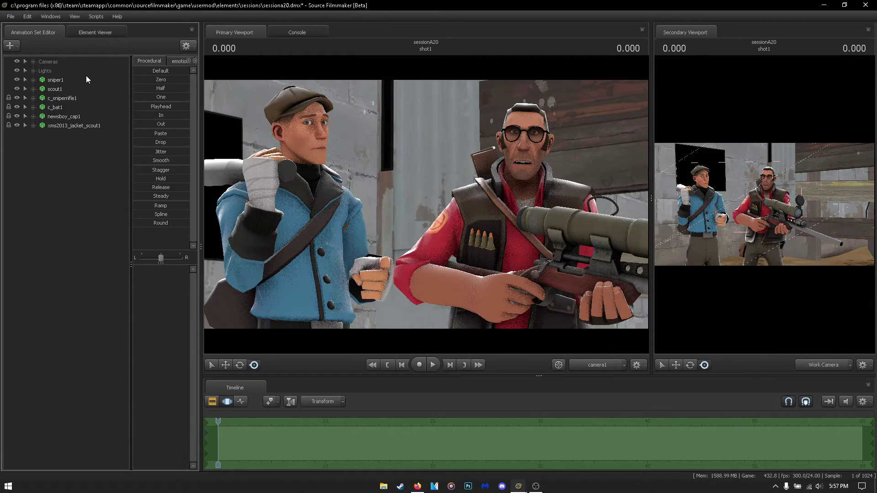
{"action": "right_click", "coordinate": [60, 82]}
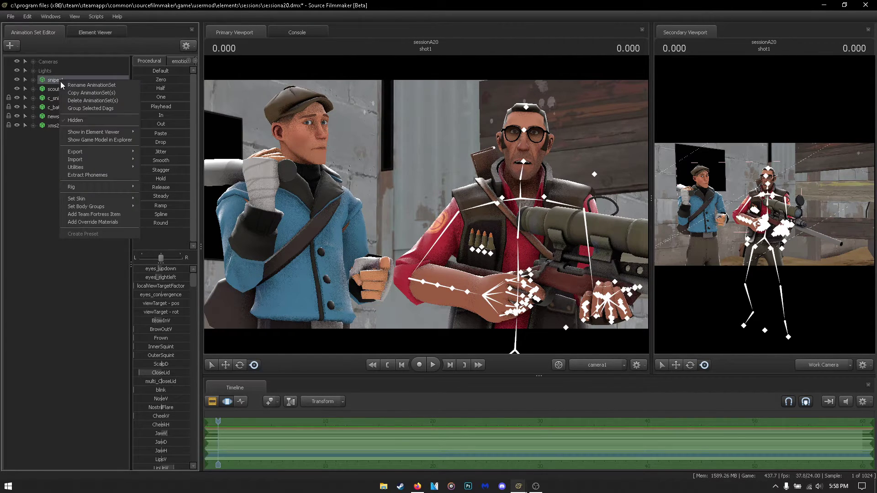
{"action": "left_click", "coordinate": [97, 216]}
{"action": "left_click", "coordinate": [416, 486]}
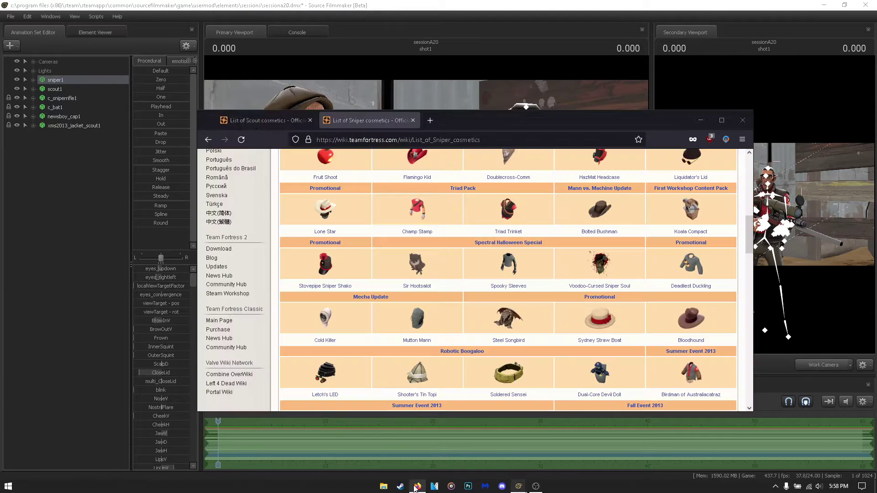
{"action": "left_click", "coordinate": [417, 487]}
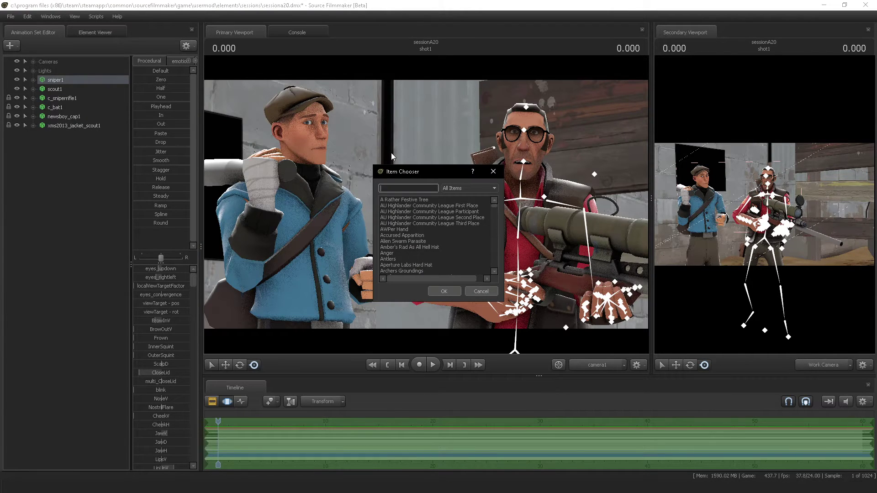
{"action": "type", "text": "stovep"}
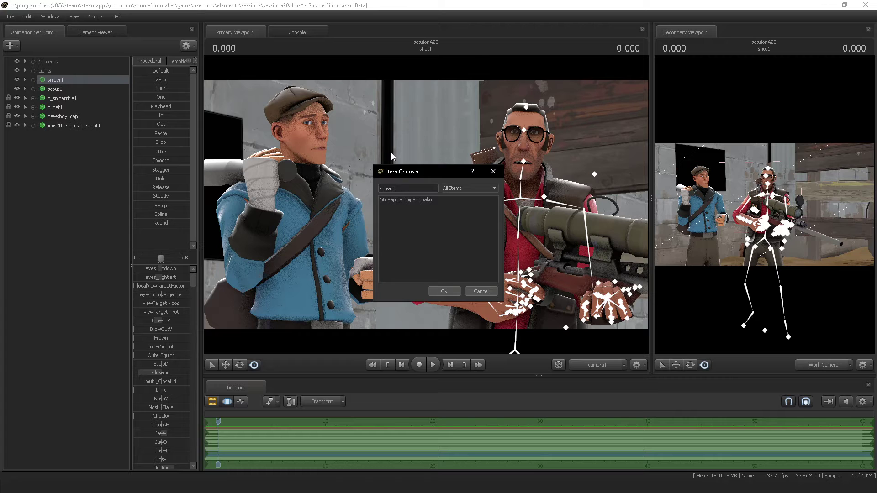
{"action": "left_click", "coordinate": [396, 200]}
{"action": "left_click", "coordinate": [443, 292]}
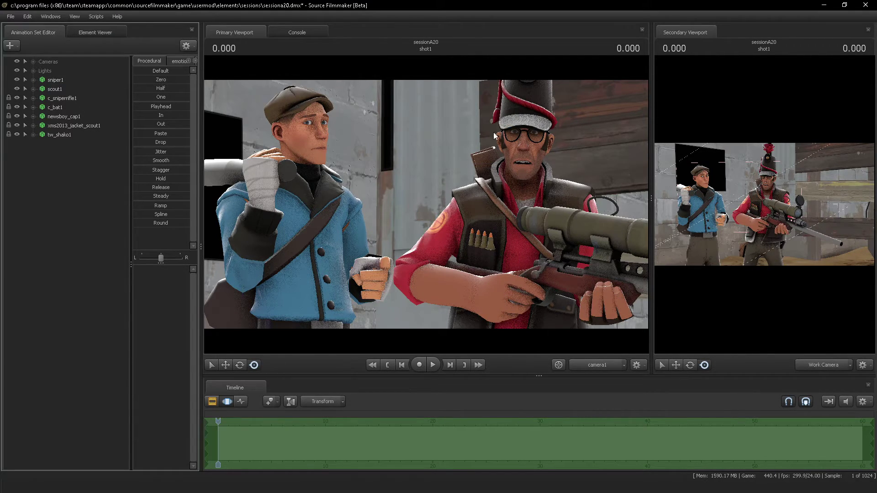
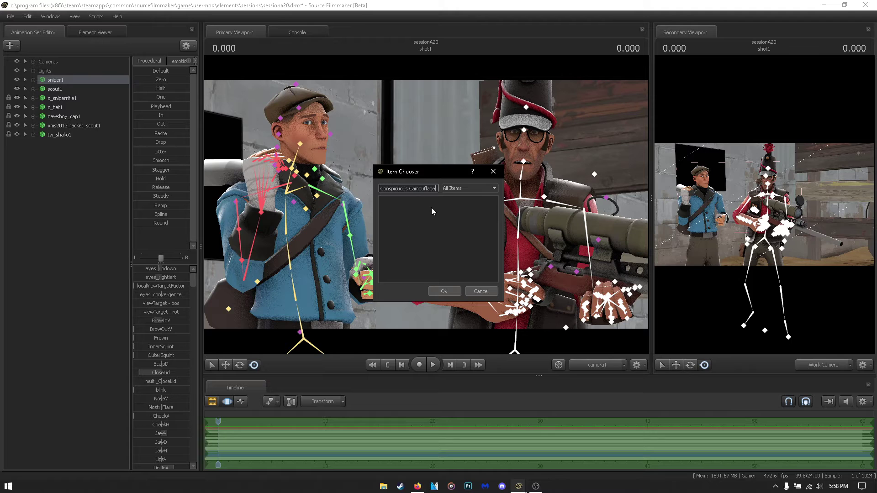
Step: Cancel the Conspicuous Camouflage item search and open the model browser to create an animation set for a new model
{"action": "left_click", "coordinate": [483, 291]}
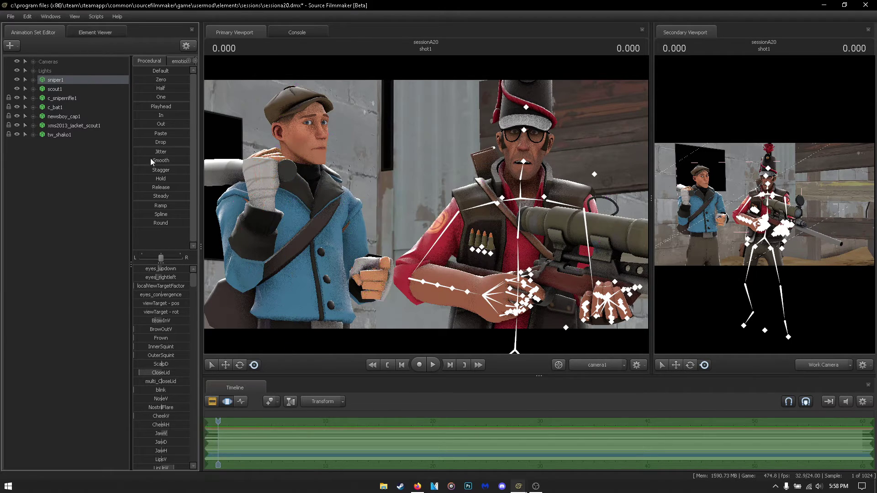
{"action": "left_click", "coordinate": [77, 176]}
{"action": "left_click", "coordinate": [10, 46]}
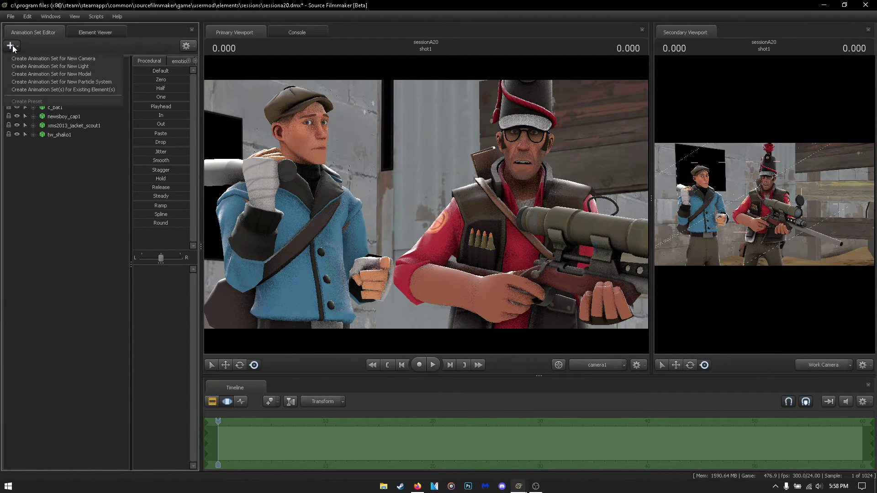
{"action": "left_click", "coordinate": [51, 73]}
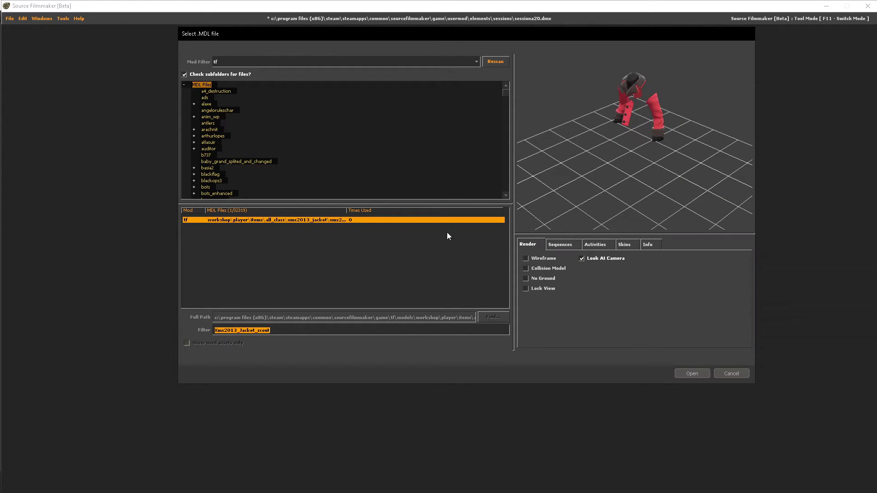
Step: Switch to Firefox, replace the Conspicuous Camouflage wiki tab with a new Google tab, and search for "sfm names"
{"action": "key", "text": "super"}
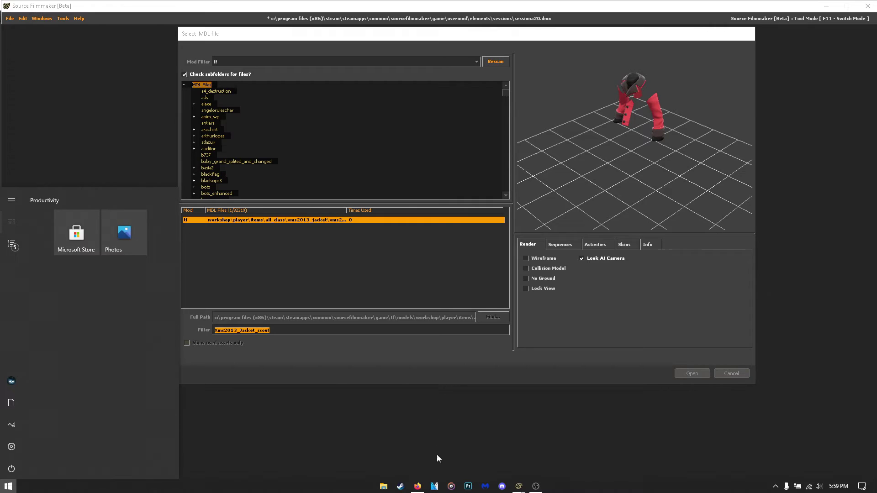
{"action": "left_click", "coordinate": [417, 486]}
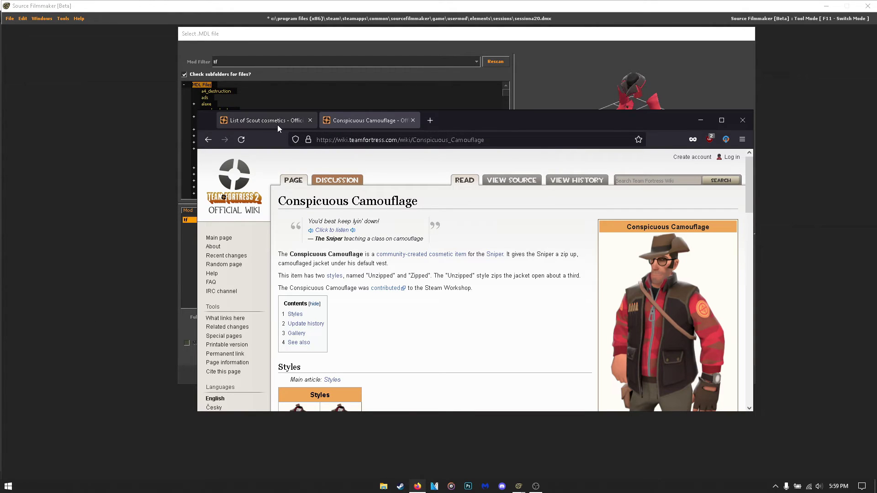
{"action": "left_click", "coordinate": [430, 121]}
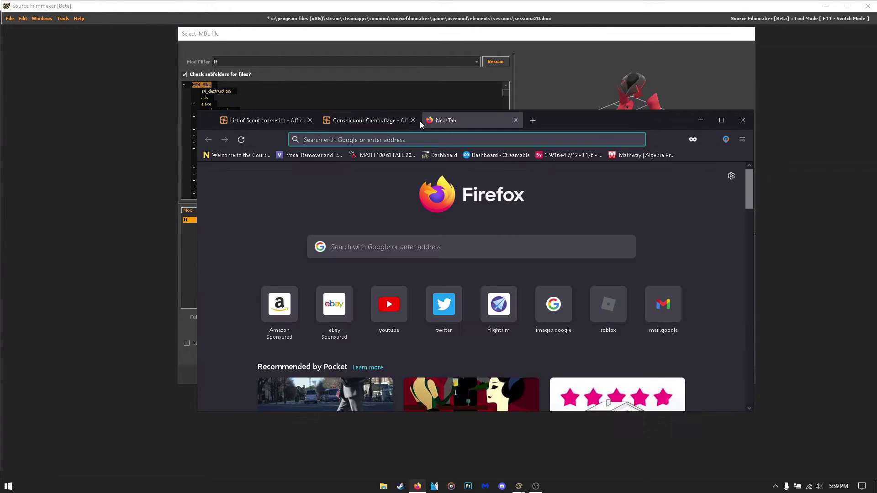
{"action": "left_click", "coordinate": [411, 121]}
{"action": "type", "text": "google.com"}
{"action": "key", "text": "Return"}
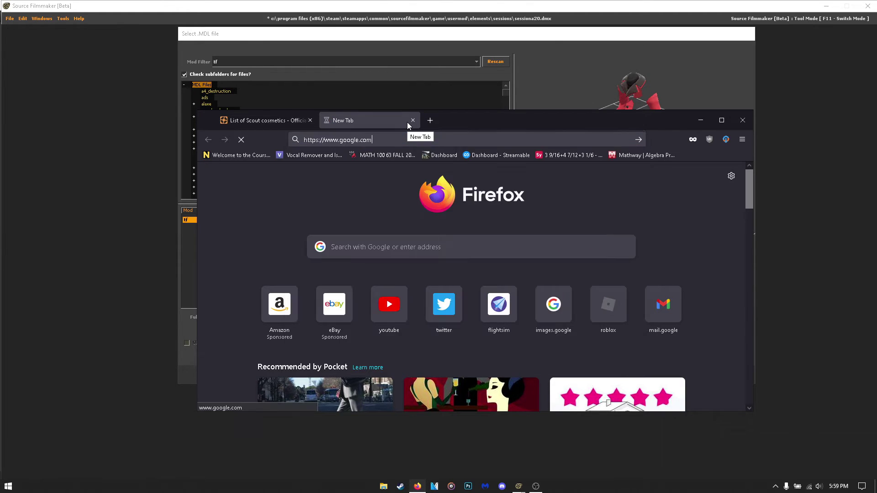
{"action": "type", "text": "sf"}
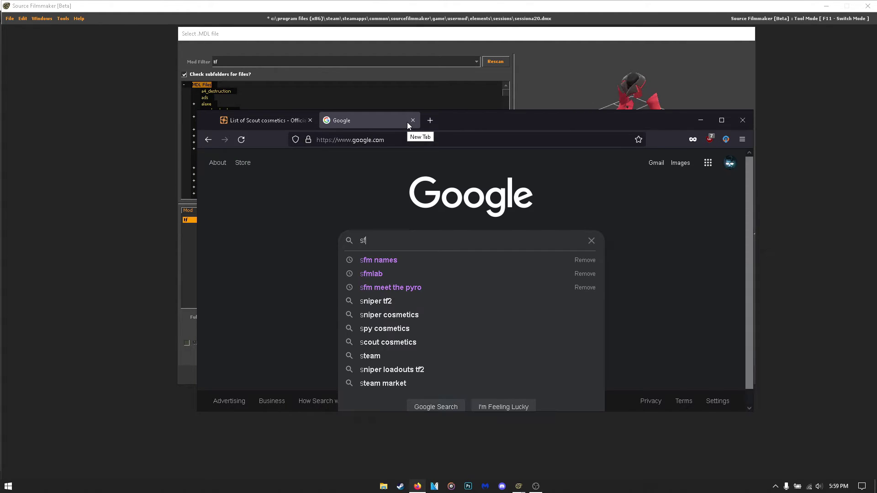
{"action": "type", "text": "m names"}
{"action": "key", "text": "Return"}
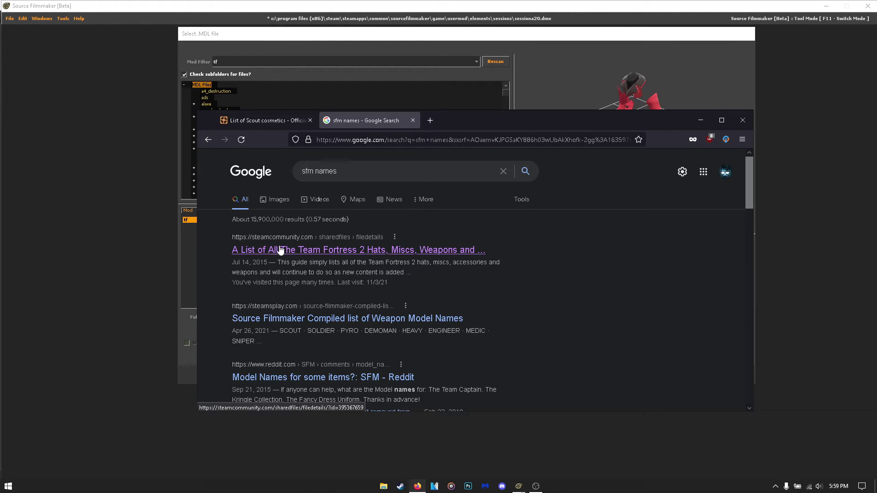
Step: Open the Steam guide listing all Team Fortress 2 hats, miscs and weapons, and find "Conspicuous Camouflage" in it
{"action": "left_click", "coordinate": [454, 255]}
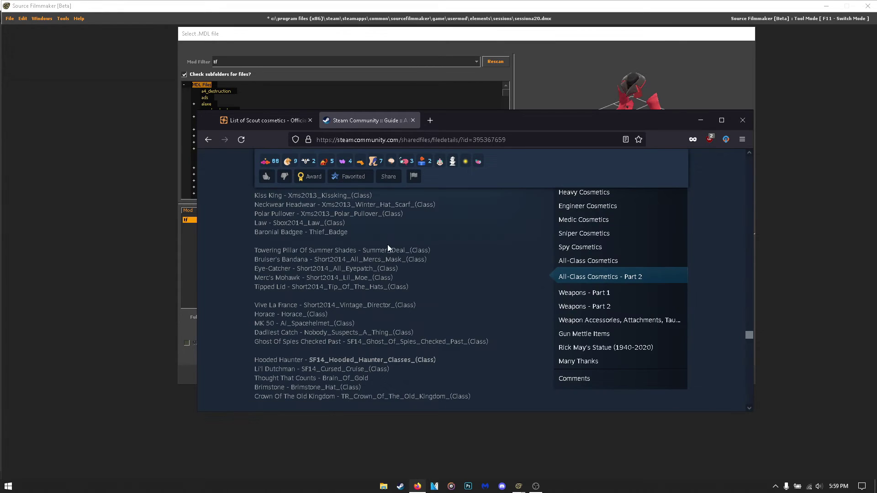
{"action": "key", "text": "ctrl+f"}
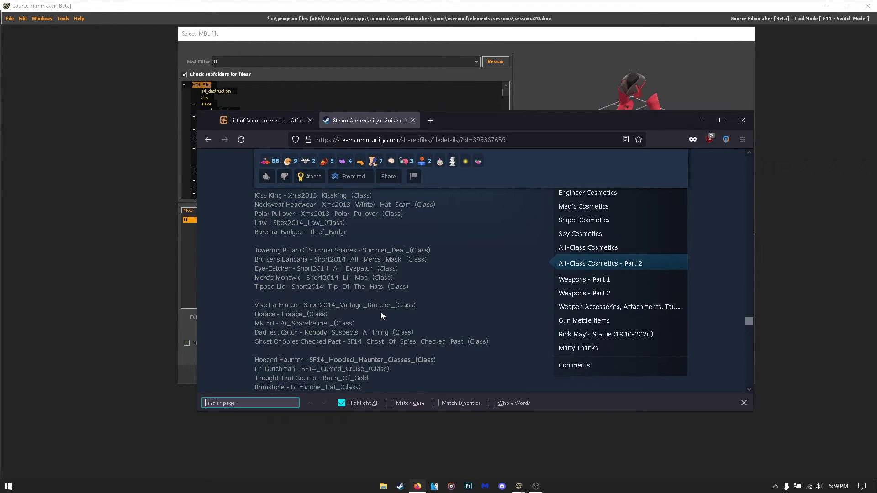
{"action": "type", "text": "Conspicuous Camouflage"}
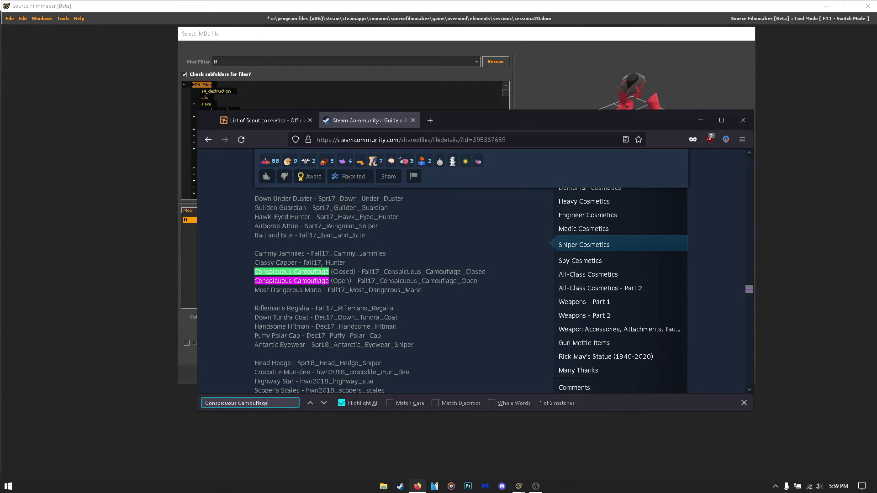
Step: Close the page search and copy the model name Fall17_Conspicuous_Camouflage_Closed from the guide's Sniper cosmetics list
{"action": "left_click", "coordinate": [253, 272]}
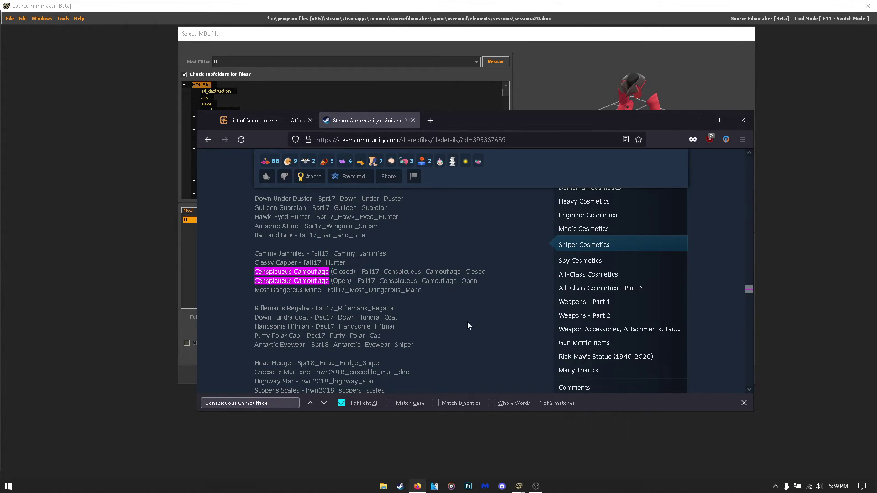
{"action": "left_click", "coordinate": [745, 404]}
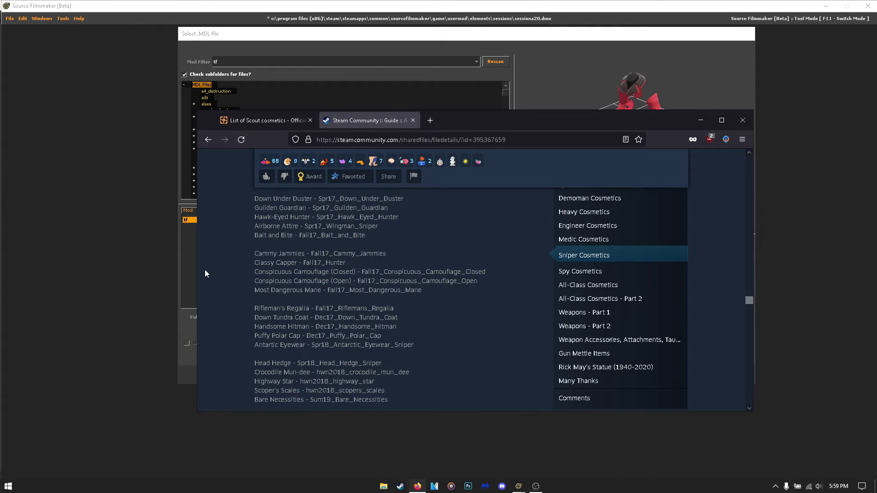
{"action": "triple_click", "coordinate": [285, 273]}
{"action": "left_click", "coordinate": [284, 273]}
{"action": "left_click_drag", "start_coordinate": [364, 271], "coordinate": [467, 269]}
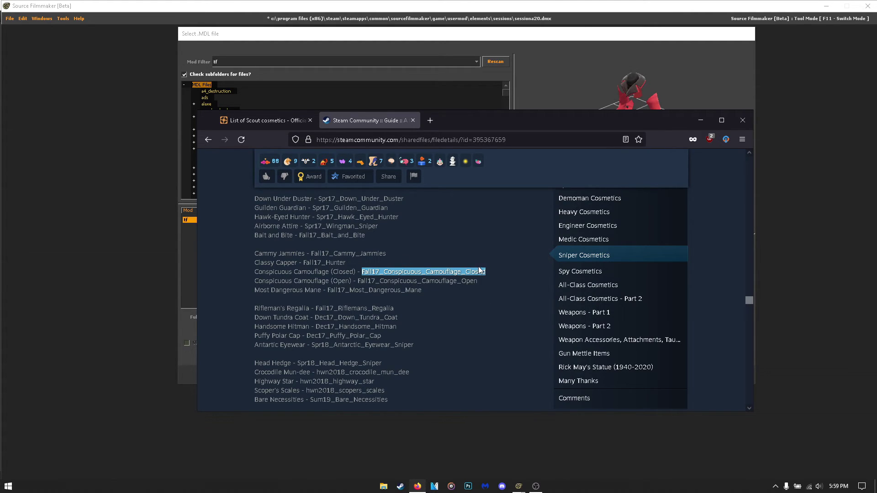
{"action": "right_click", "coordinate": [419, 271]}
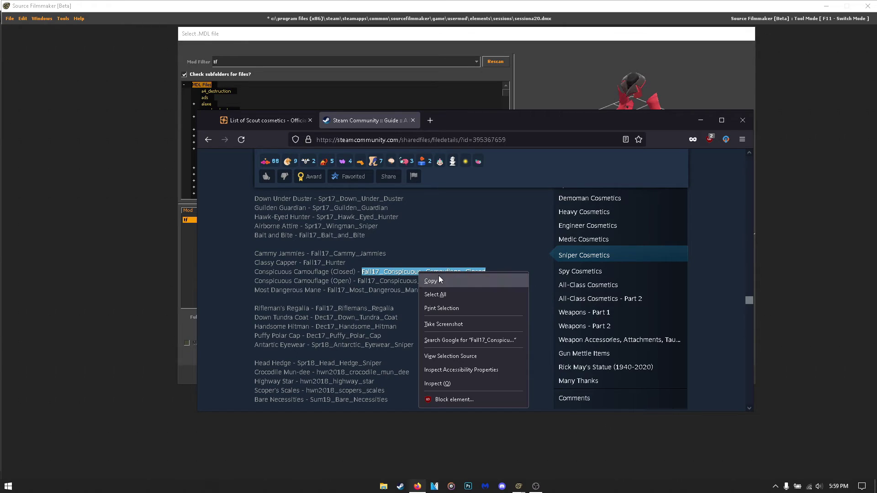
{"action": "left_click", "coordinate": [441, 280]}
Step: Return to Source Filmmaker, filter the models by Fall17_Conspicuous_Camouflage_Closed, and open the matching jacket model
{"action": "left_click", "coordinate": [303, 34]}
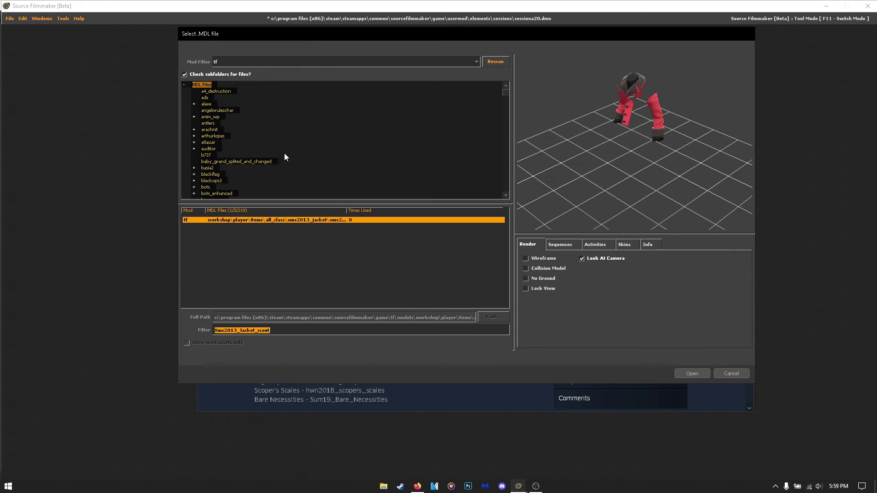
{"action": "key", "text": "ctrl+v"}
{"action": "left_click_drag", "start_coordinate": [634, 191], "coordinate": [712, 180]}
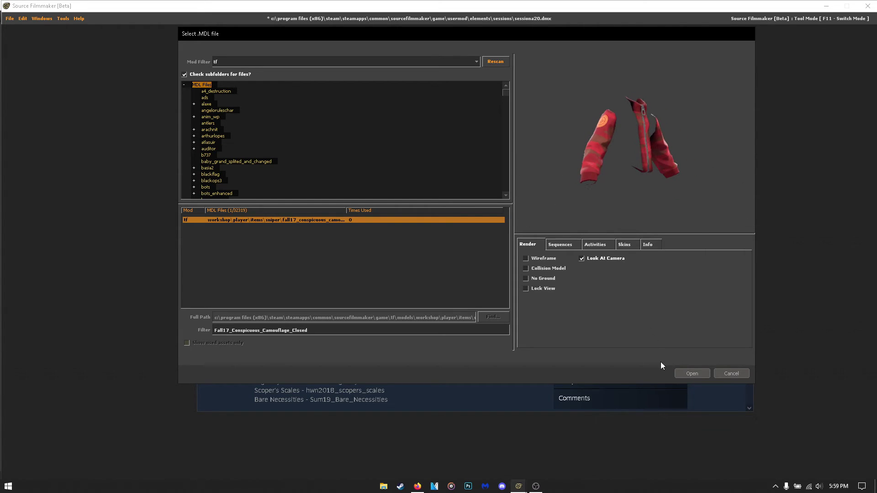
{"action": "left_click", "coordinate": [692, 374]}
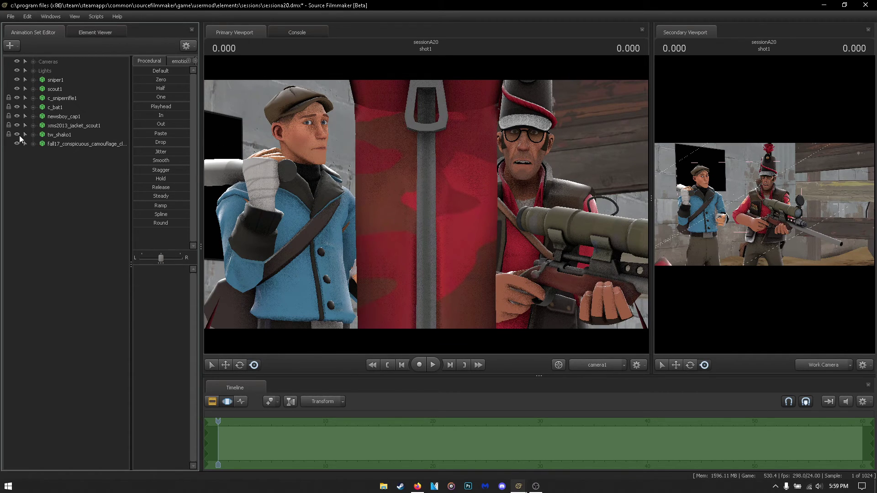
Step: Try skin 1 on the Conspicuous Camouflage jacket, undo the skin change, and deselect the jacket
{"action": "left_click", "coordinate": [91, 144]}
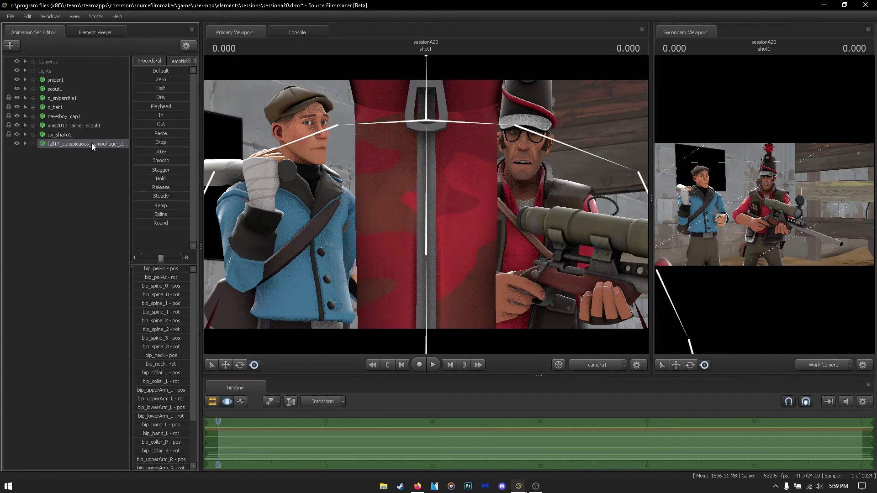
{"action": "right_click", "coordinate": [91, 143]}
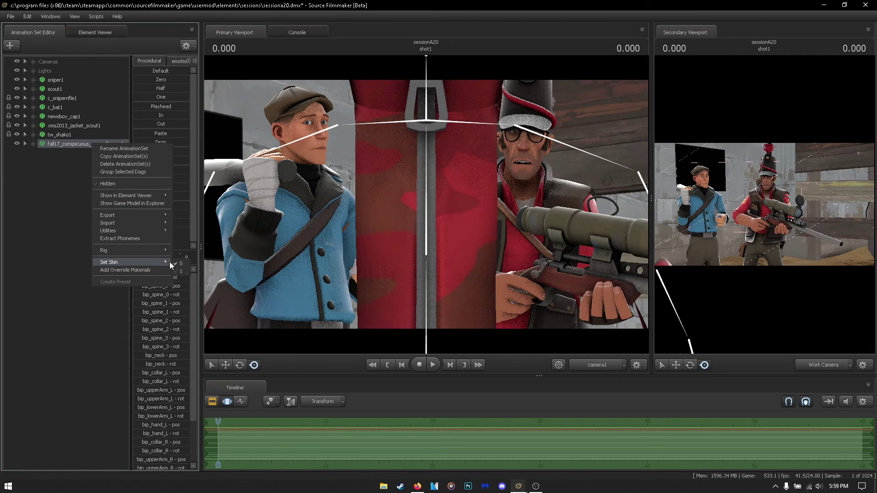
{"action": "left_click", "coordinate": [180, 272]}
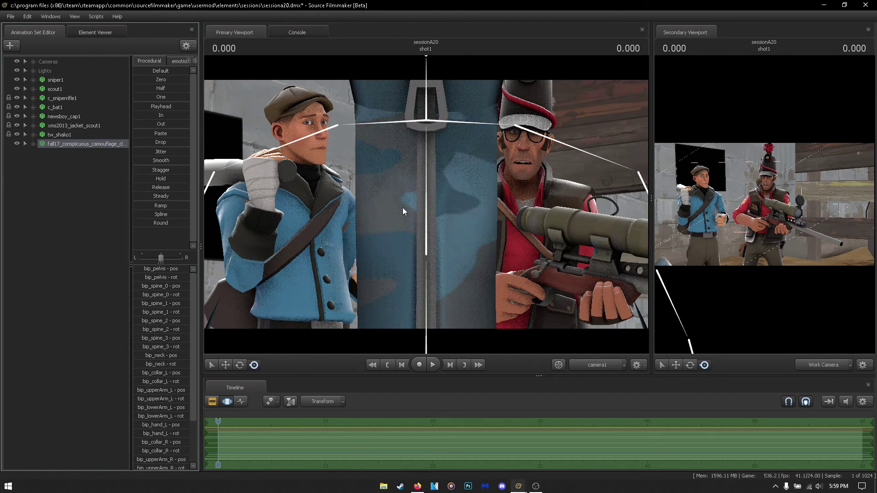
{"action": "key", "text": "ctrl+z"}
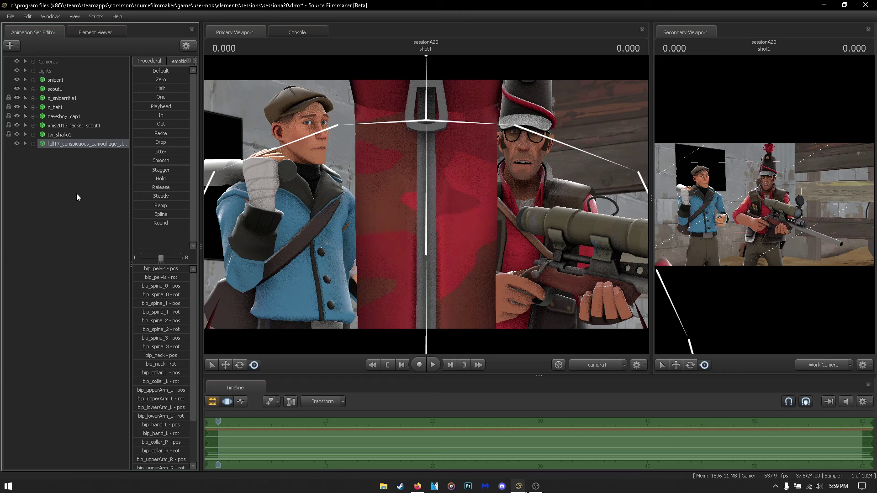
{"action": "left_click", "coordinate": [76, 193]}
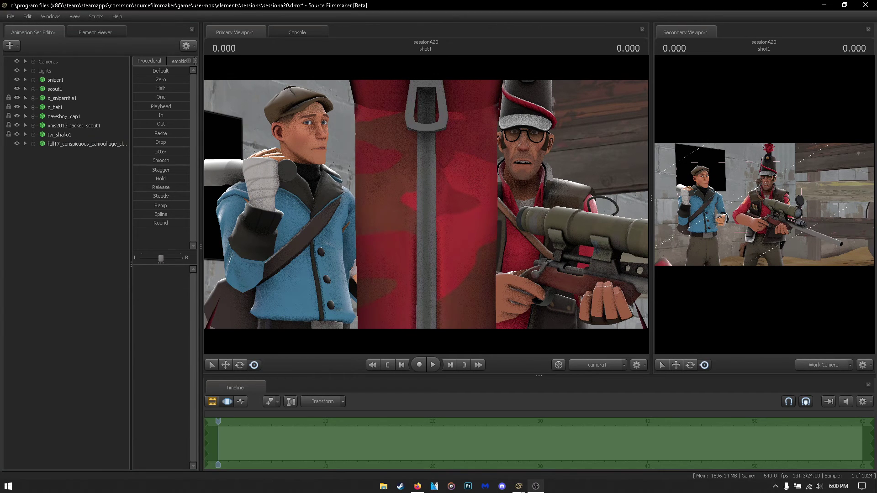
Step: Enlarge the secondary viewport, lock the Conspicuous Camouflage jacket to sniper1, and zero the jacket's bones to fit it on the Sniper
{"action": "mouse_move", "coordinate": [765, 204]}
{"action": "left_mouse_down"}
{"action": "mouse_move", "coordinate": [740, 203]}
{"action": "mouse_move", "coordinate": [751, 197]}
{"action": "left_mouse_up"}
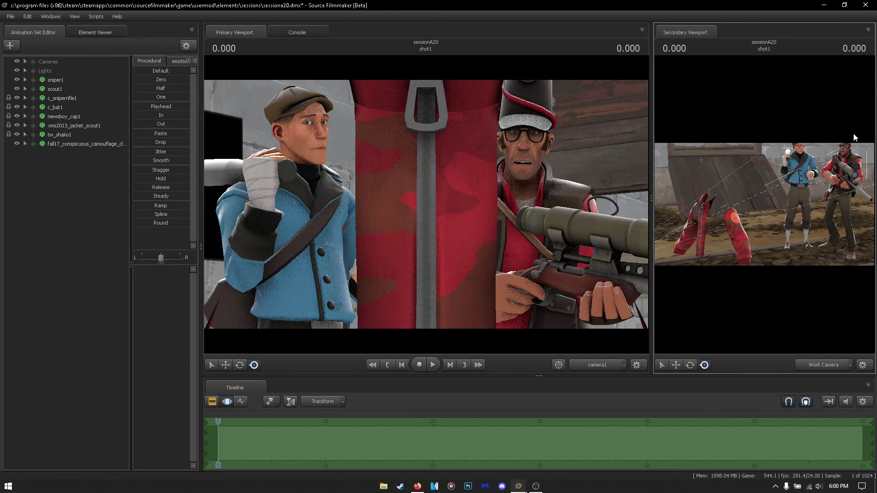
{"action": "left_click_drag", "start_coordinate": [845, 174], "coordinate": [400, 200]}
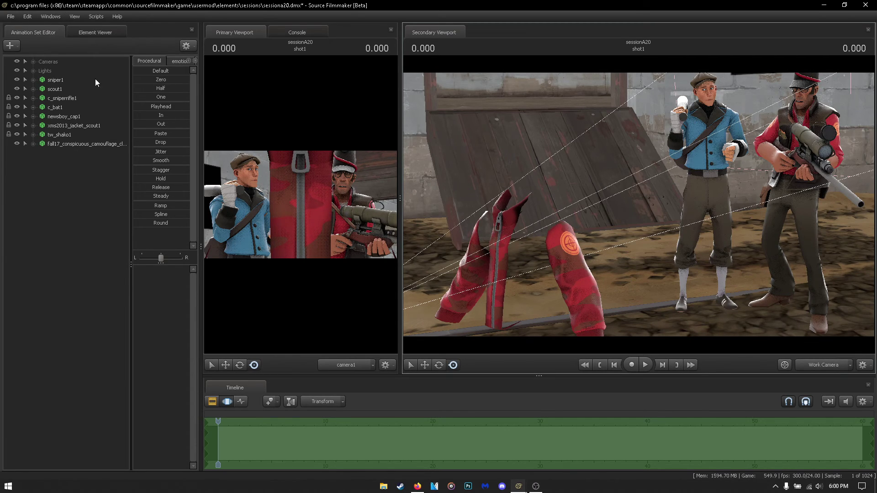
{"action": "left_click", "coordinate": [52, 81]}
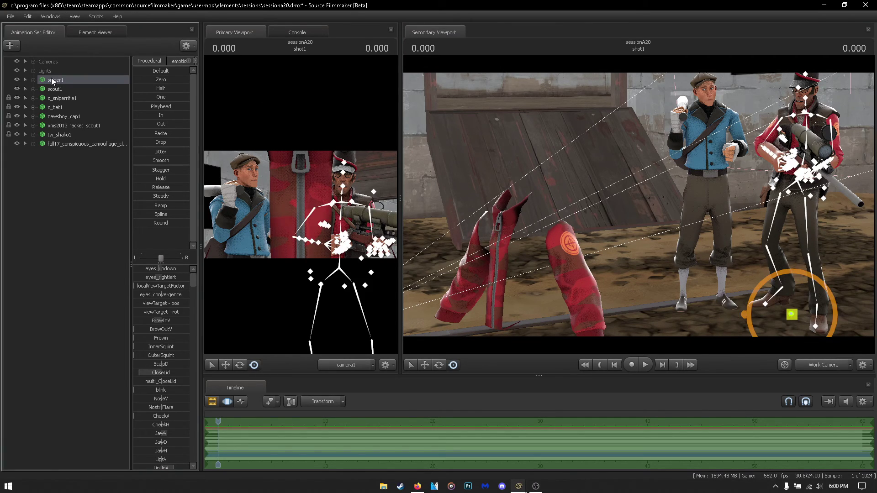
{"action": "left_click_drag", "start_coordinate": [52, 80], "coordinate": [80, 145]}
{"action": "left_click", "coordinate": [72, 144]}
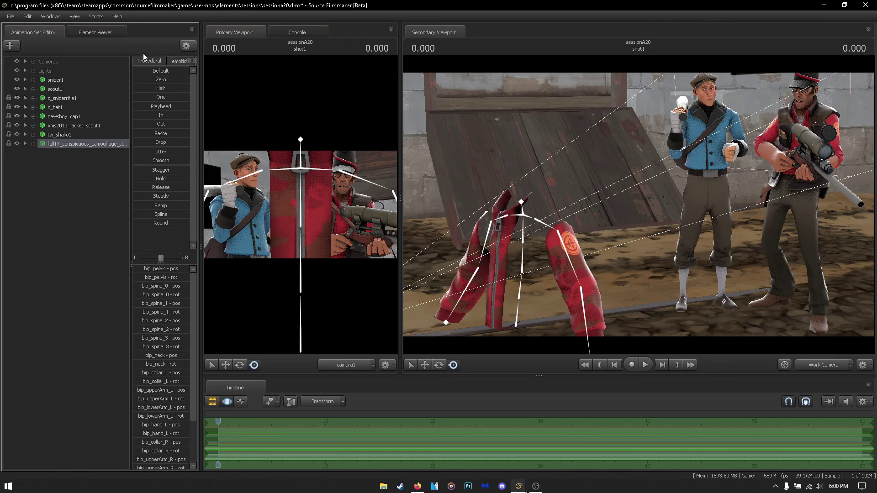
{"action": "left_click", "coordinate": [148, 79]}
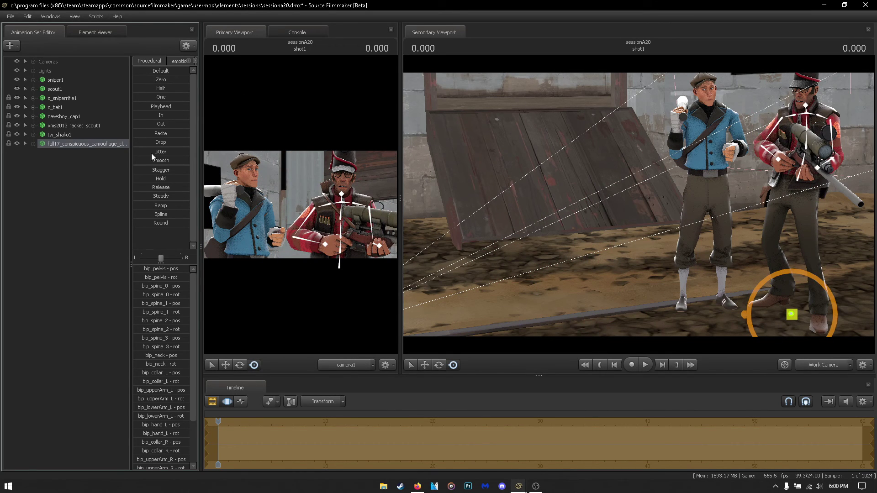
{"action": "left_click", "coordinate": [100, 196]}
Step: Enlarge the primary viewport, turn on its lighting, and switch the timeline to the Clip Editor
{"action": "left_click_drag", "start_coordinate": [401, 184], "coordinate": [718, 185]}
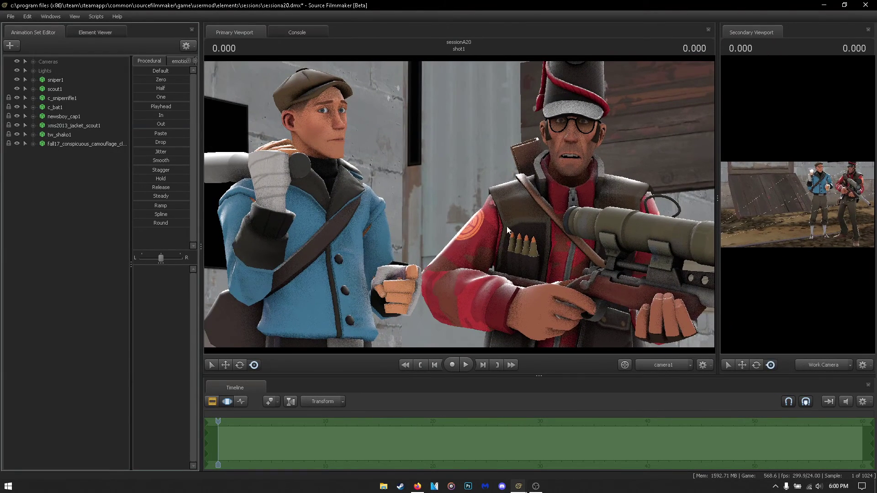
{"action": "right_click", "coordinate": [463, 117]}
{"action": "left_click", "coordinate": [500, 140]}
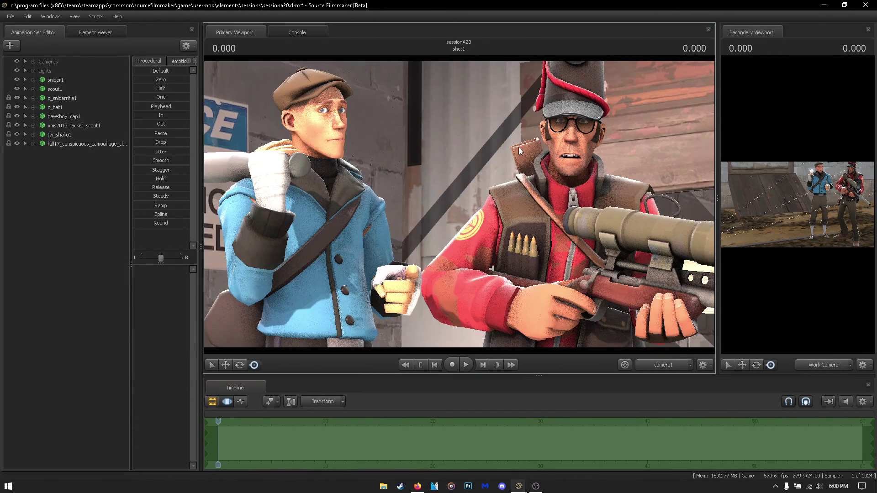
{"action": "left_click", "coordinate": [212, 401]}
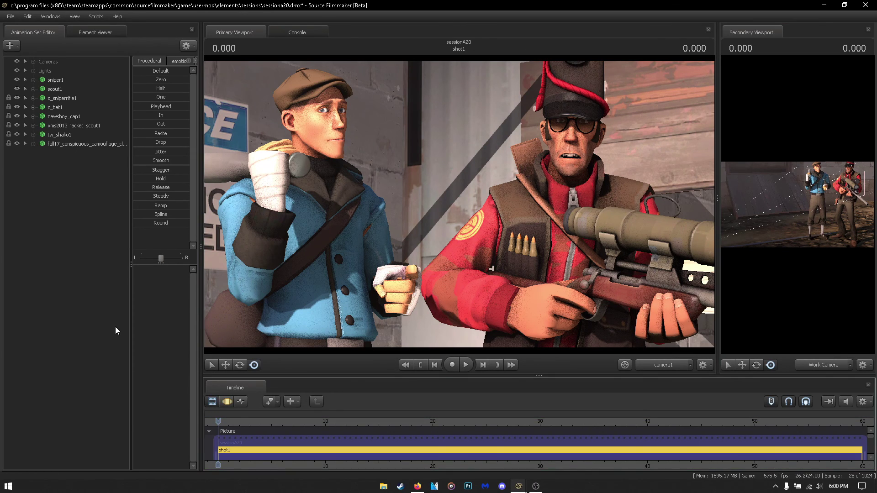